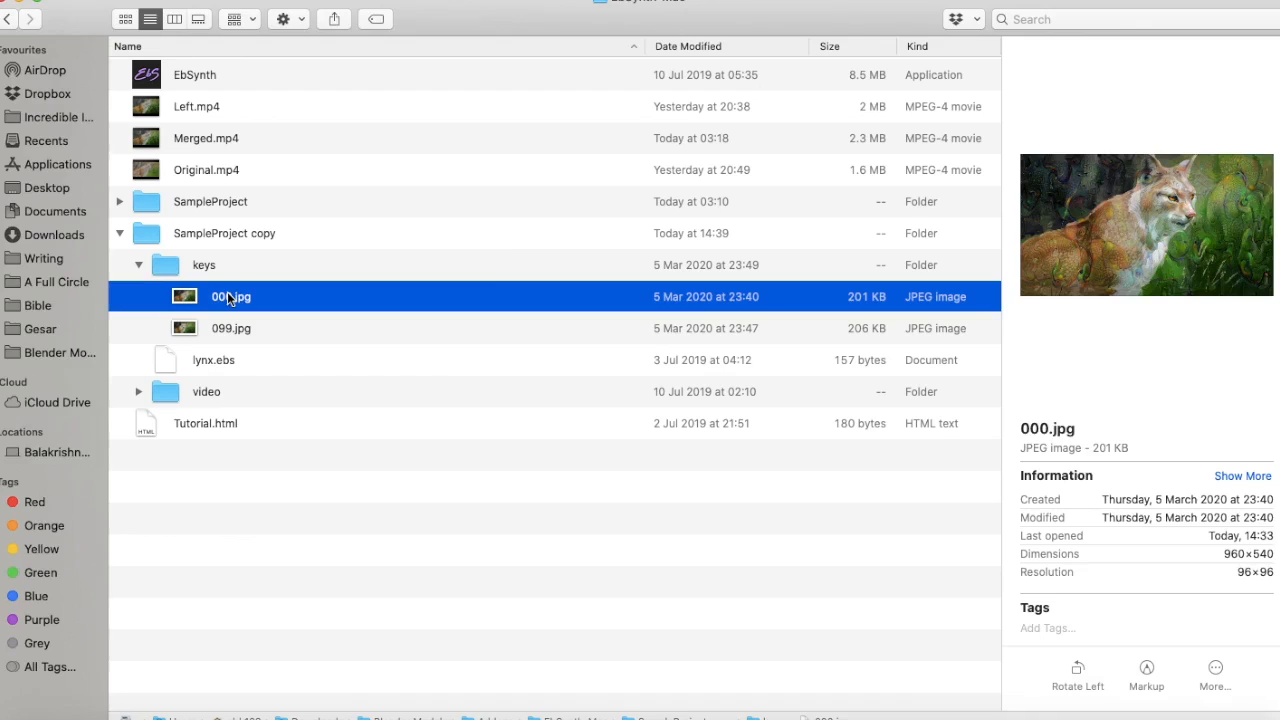
Preview the keyframe images 000.jpg and 099.jpg and select the Original.mp4 video in the project folder
double_click(228, 298)
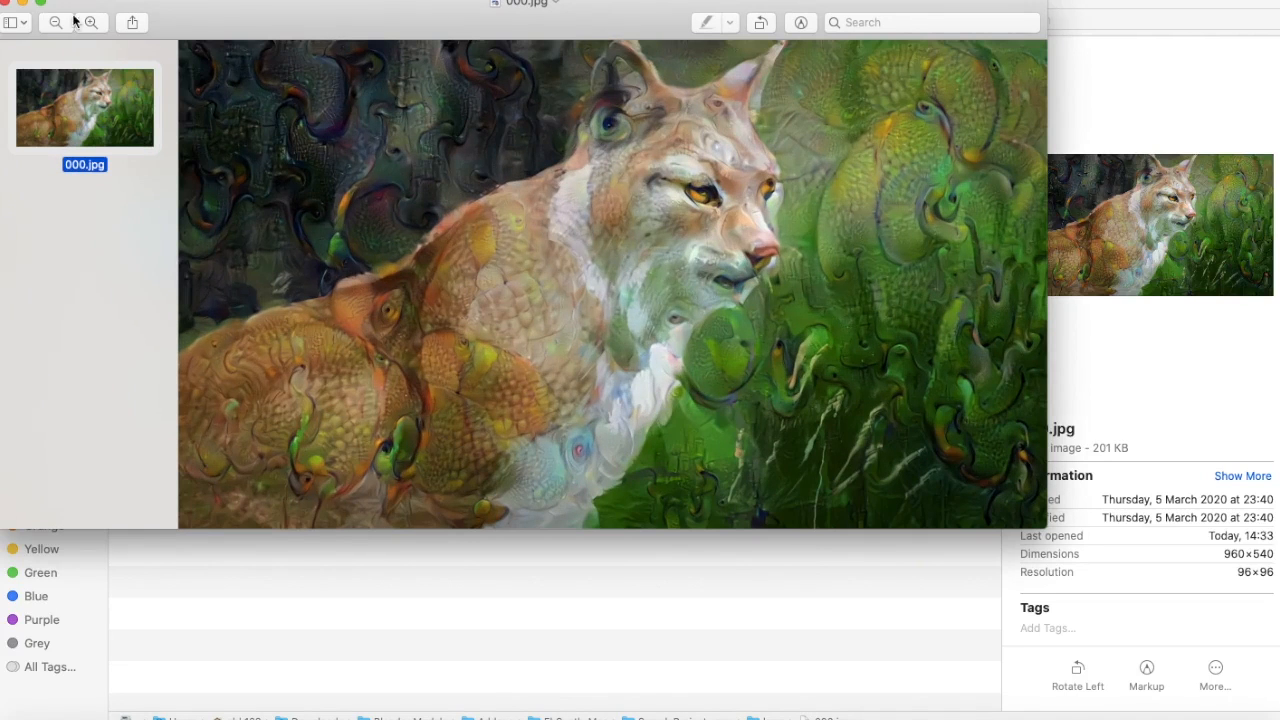
click(5, 3)
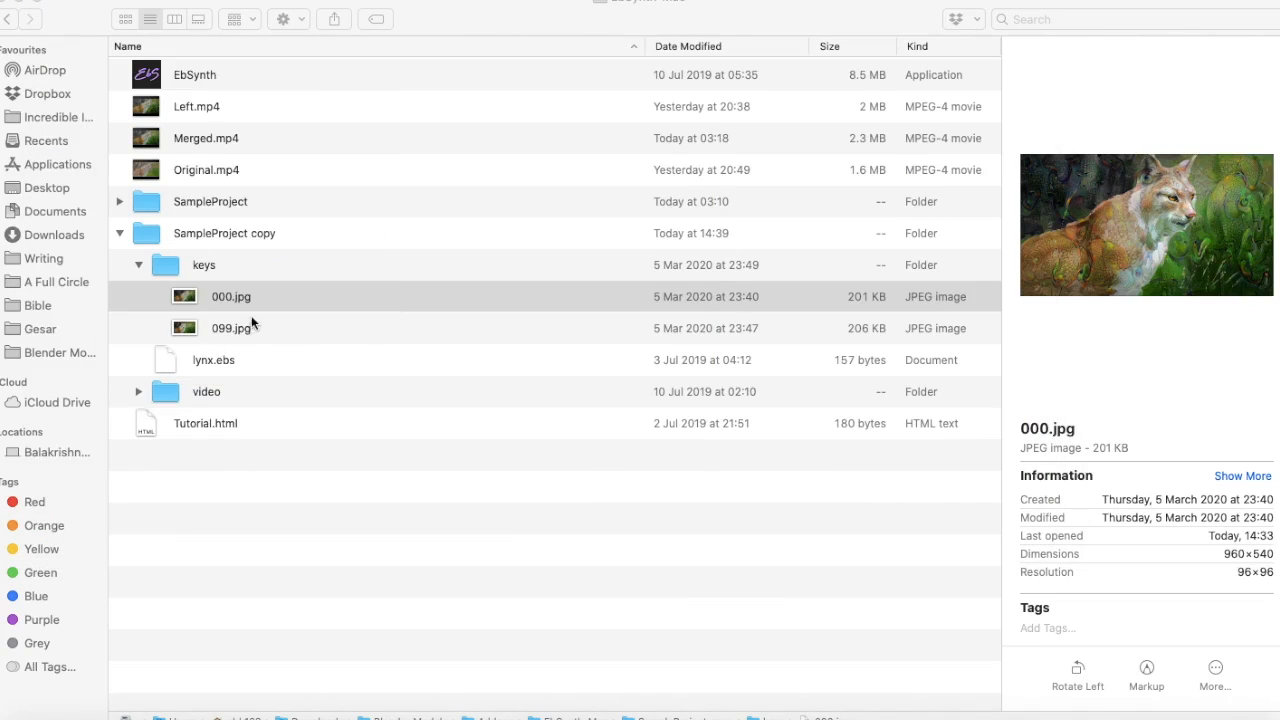
double_click(225, 331)
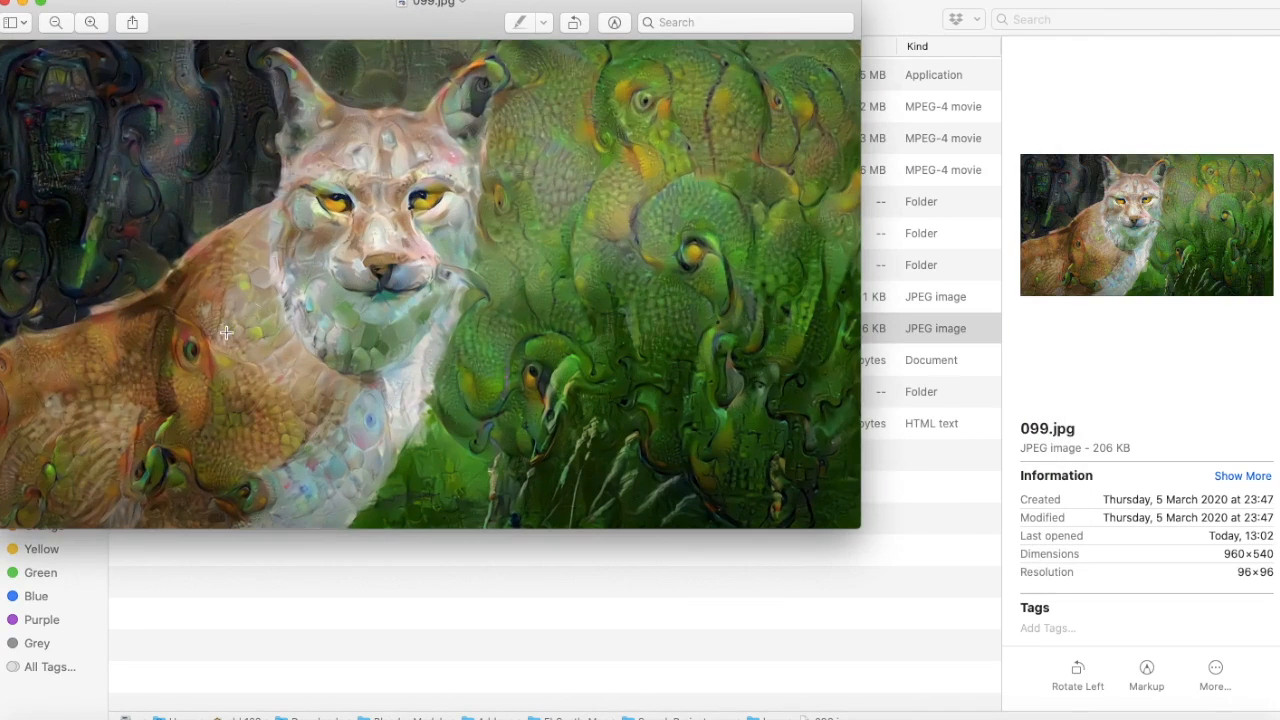
click(5, 4)
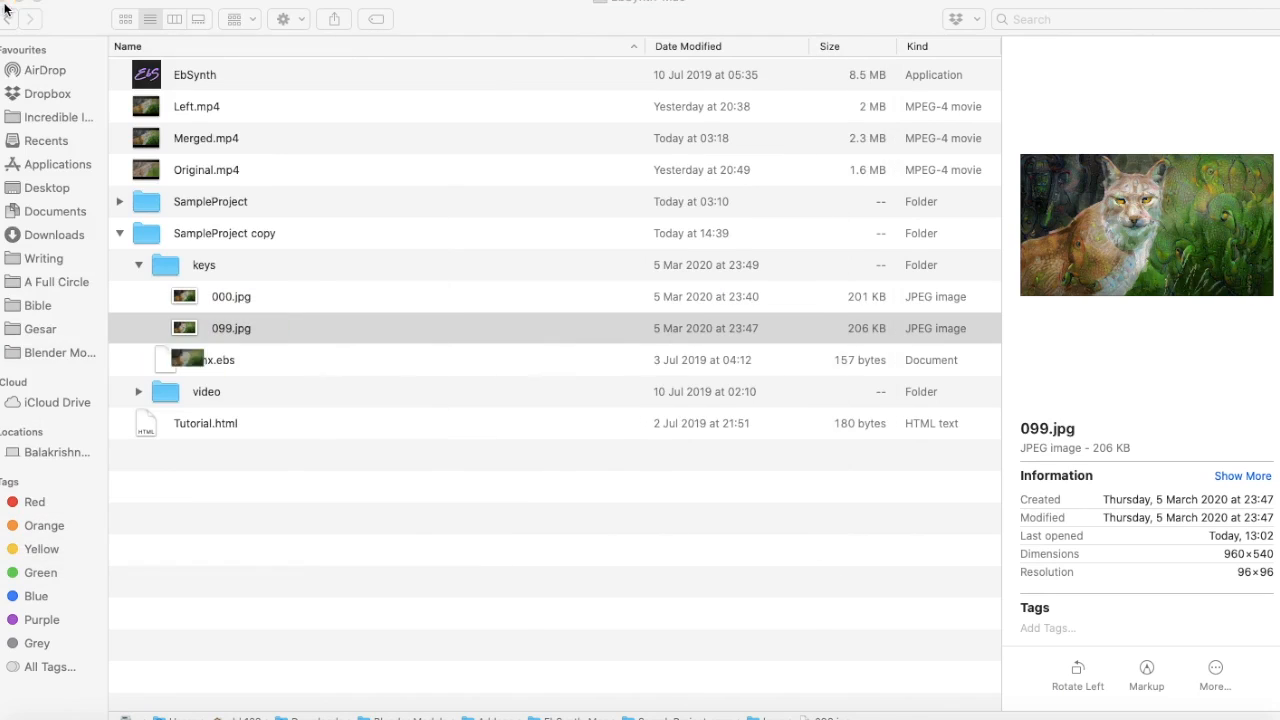
click(230, 170)
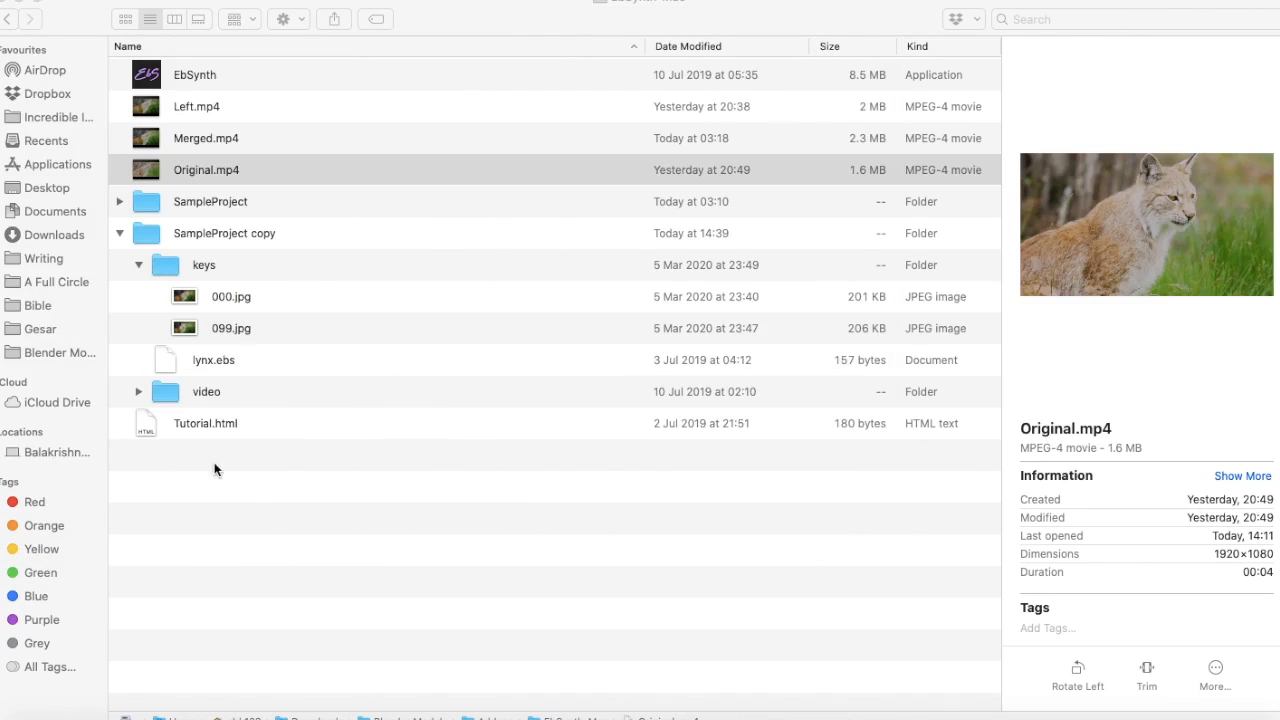
Launch EbSynth and set the keyframes from the keys folder inside EbSynth-Mac's SampleProject copy folder
double_click(177, 82)
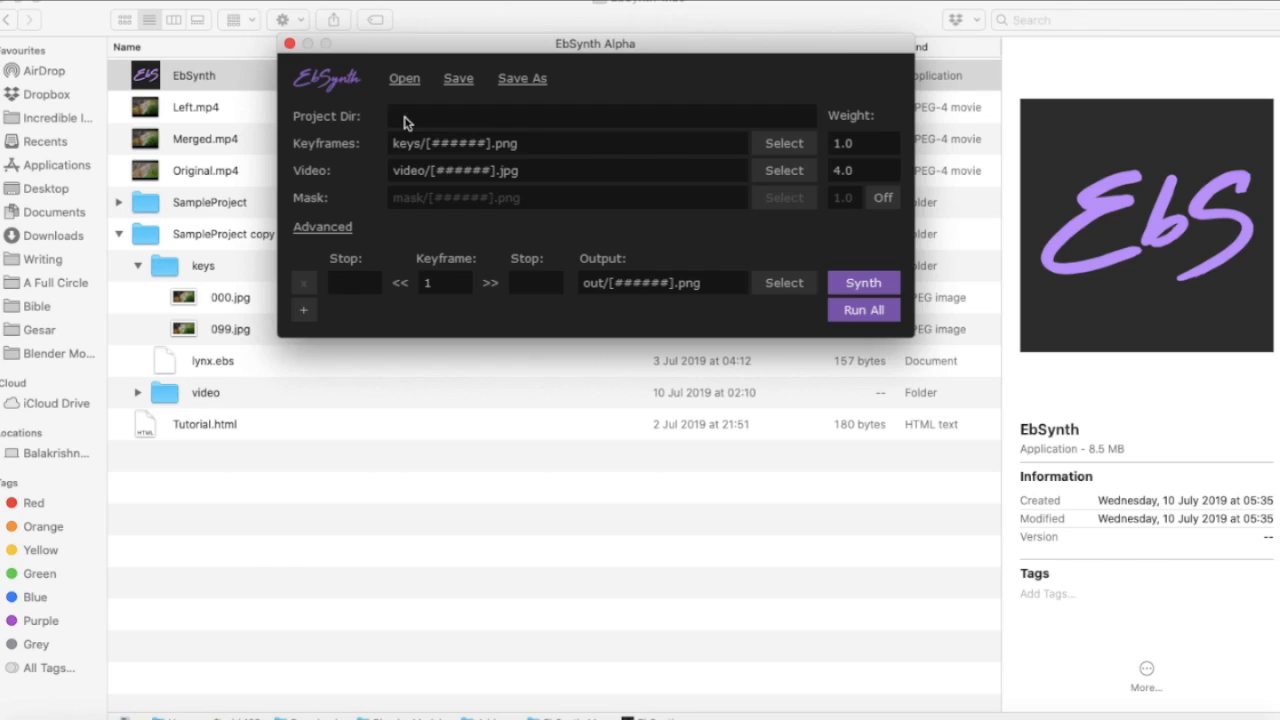
click(785, 143)
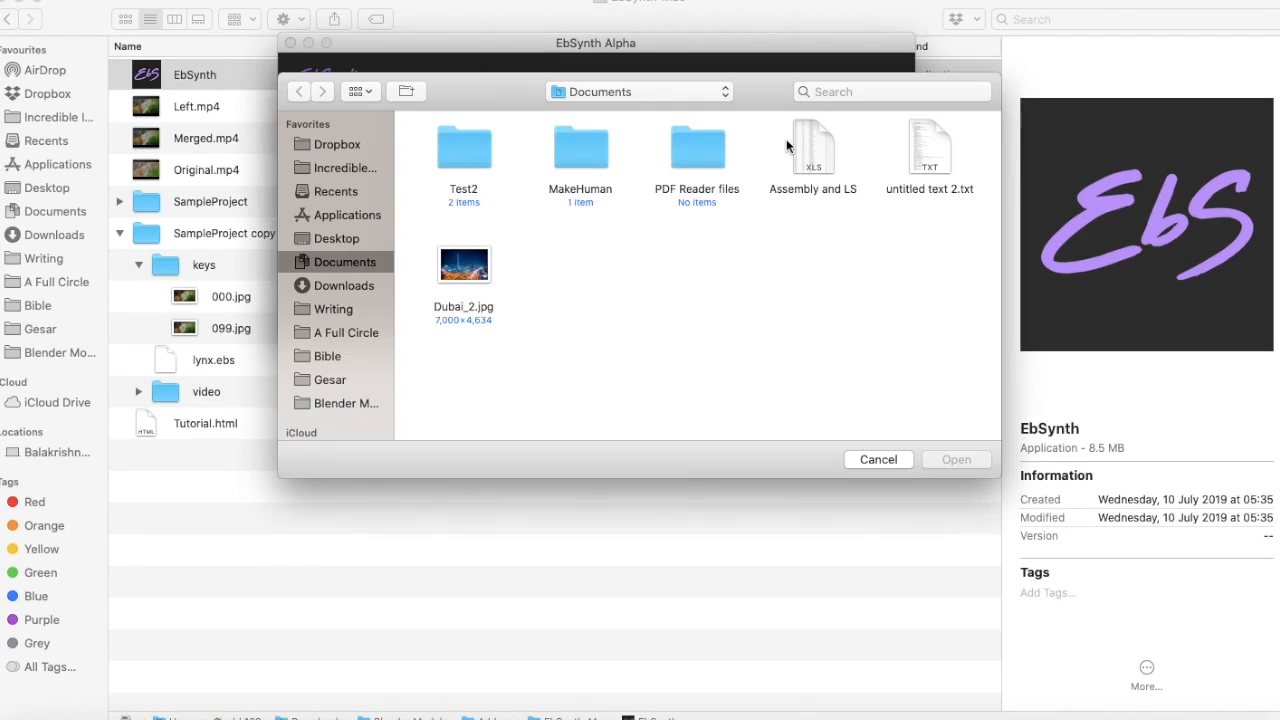
click(332, 405)
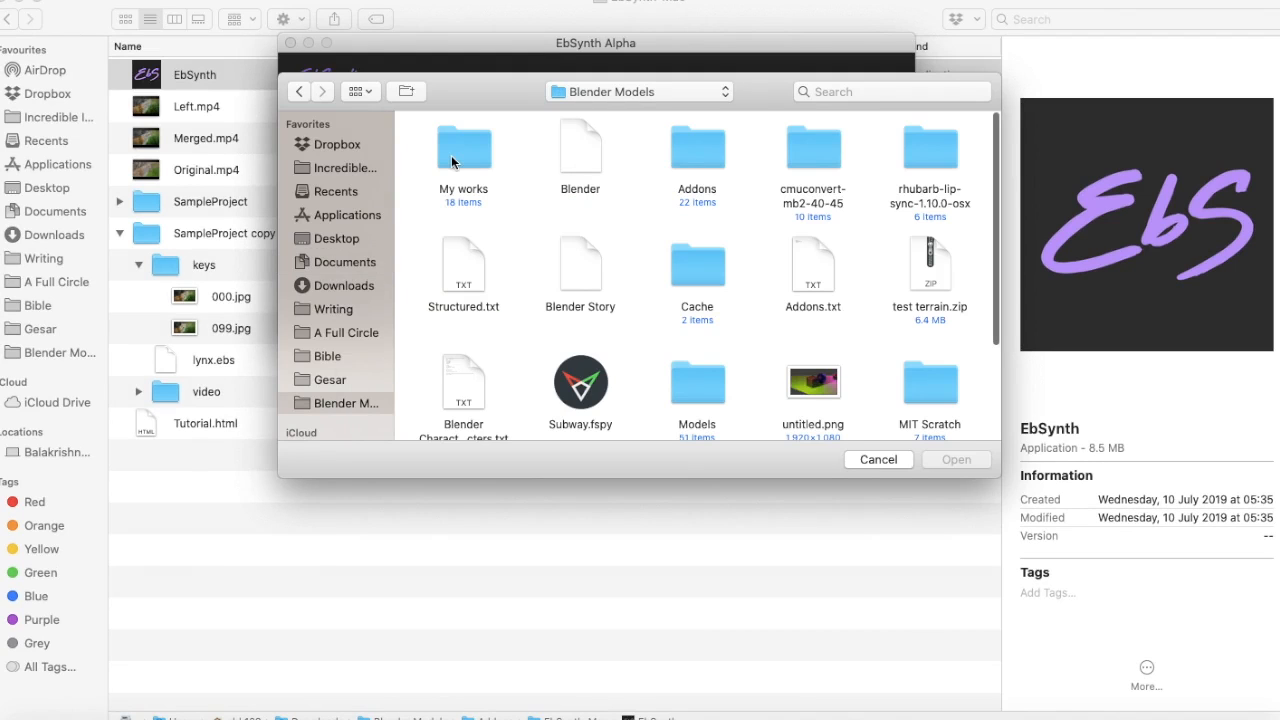
double_click(681, 178)
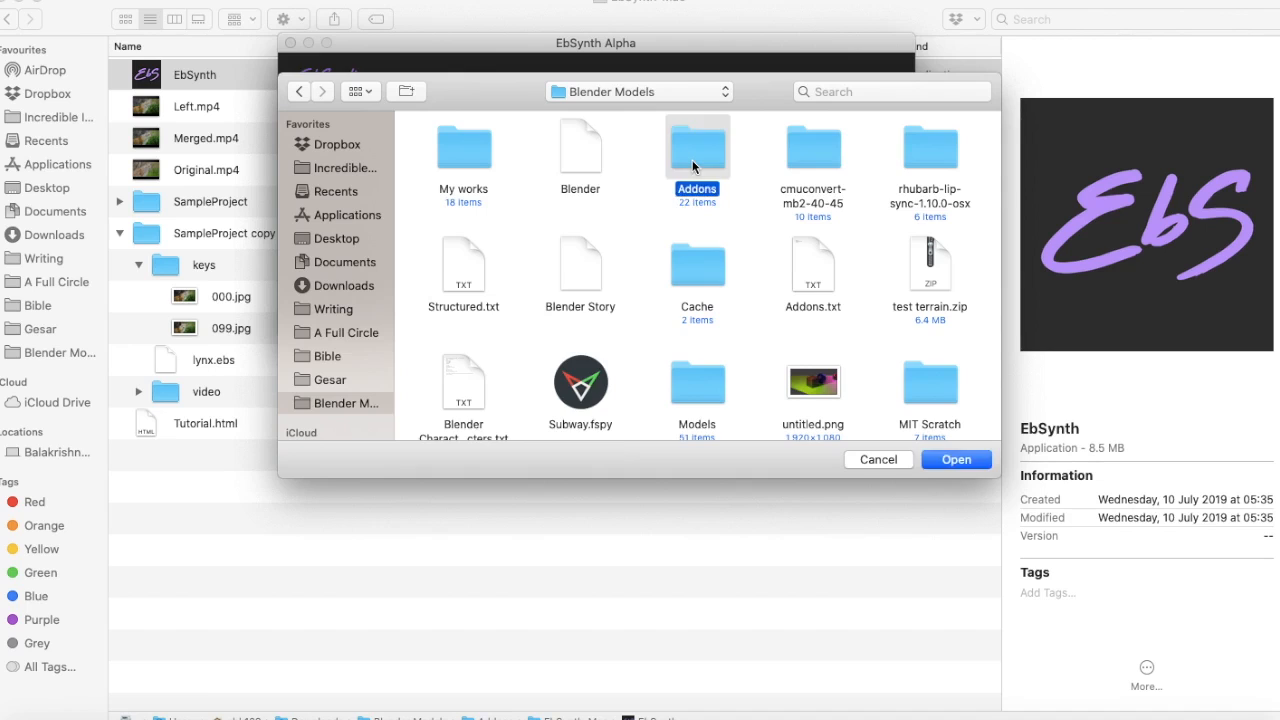
double_click(487, 155)
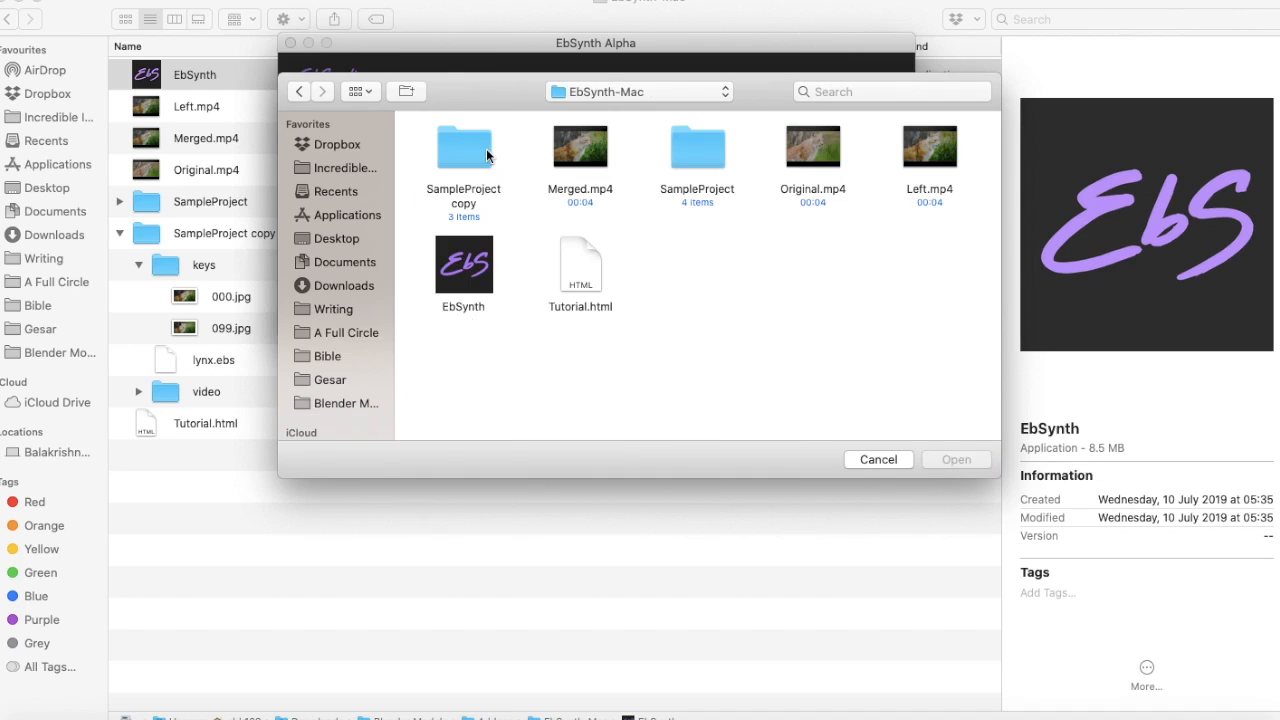
click(468, 157)
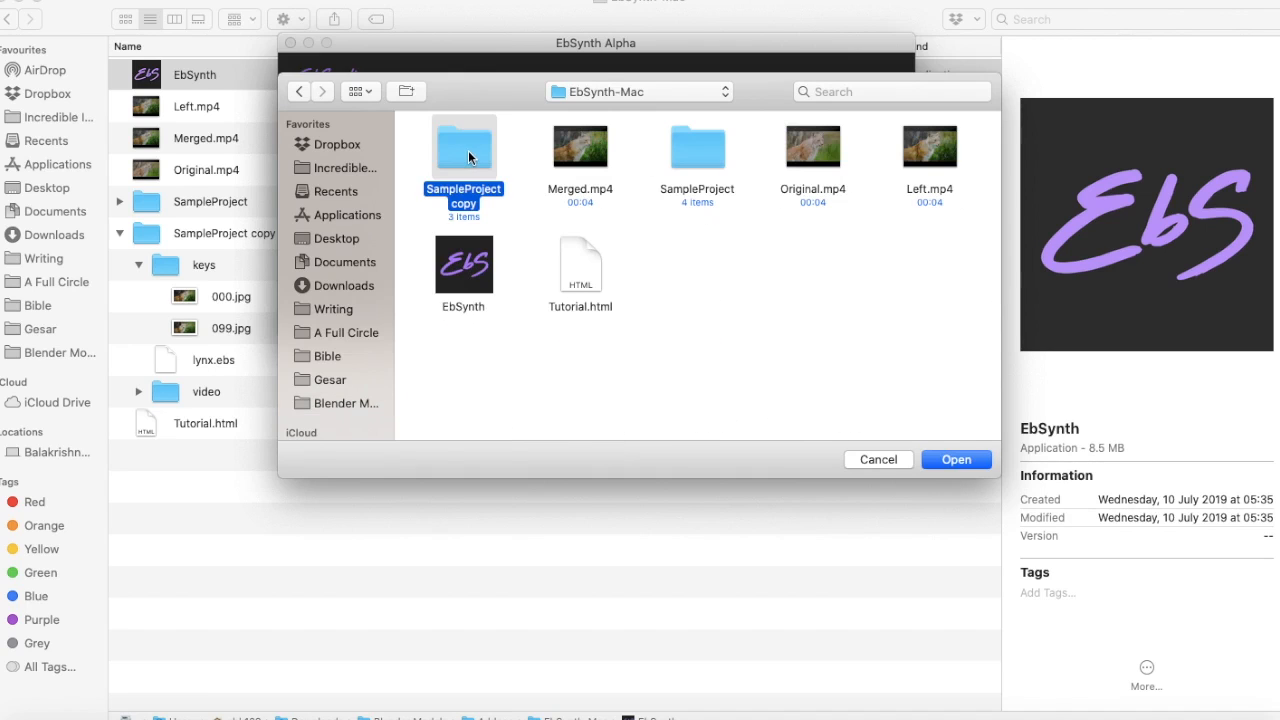
double_click(478, 160)
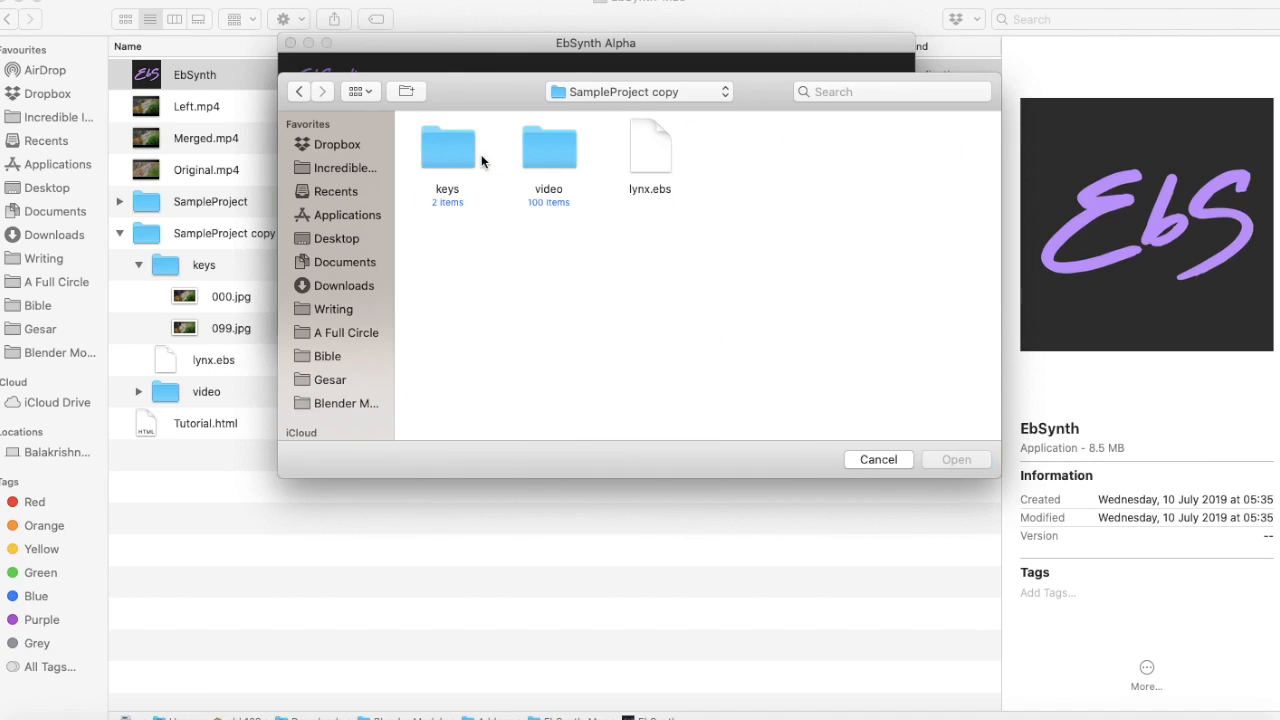
double_click(441, 163)
click(462, 152)
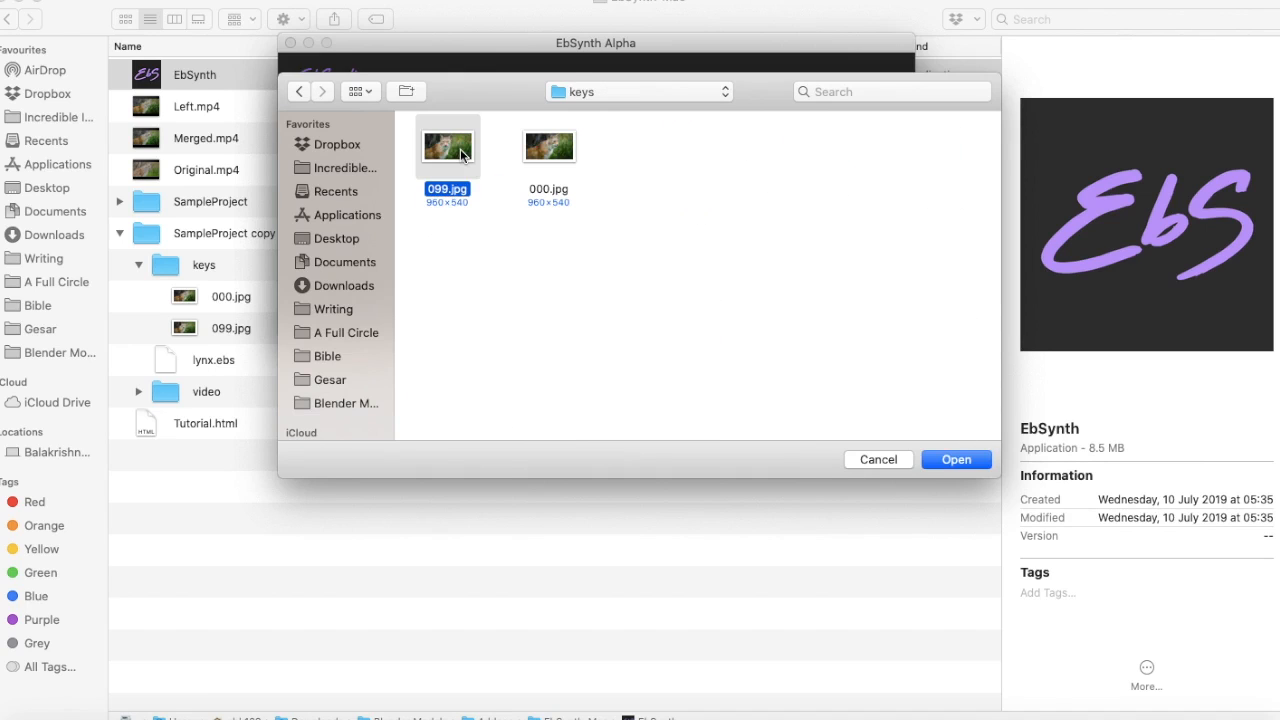
double_click(462, 152)
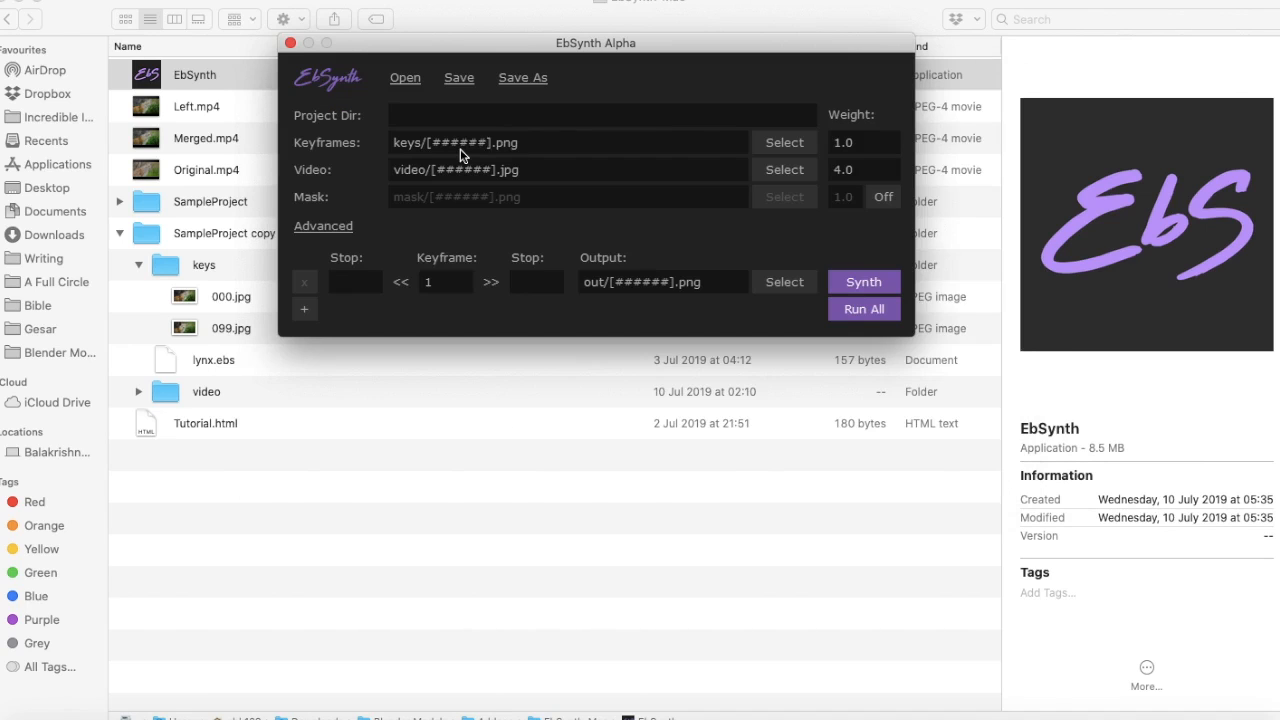
Change the video frame pattern to video/[###].jpg
click(451, 172)
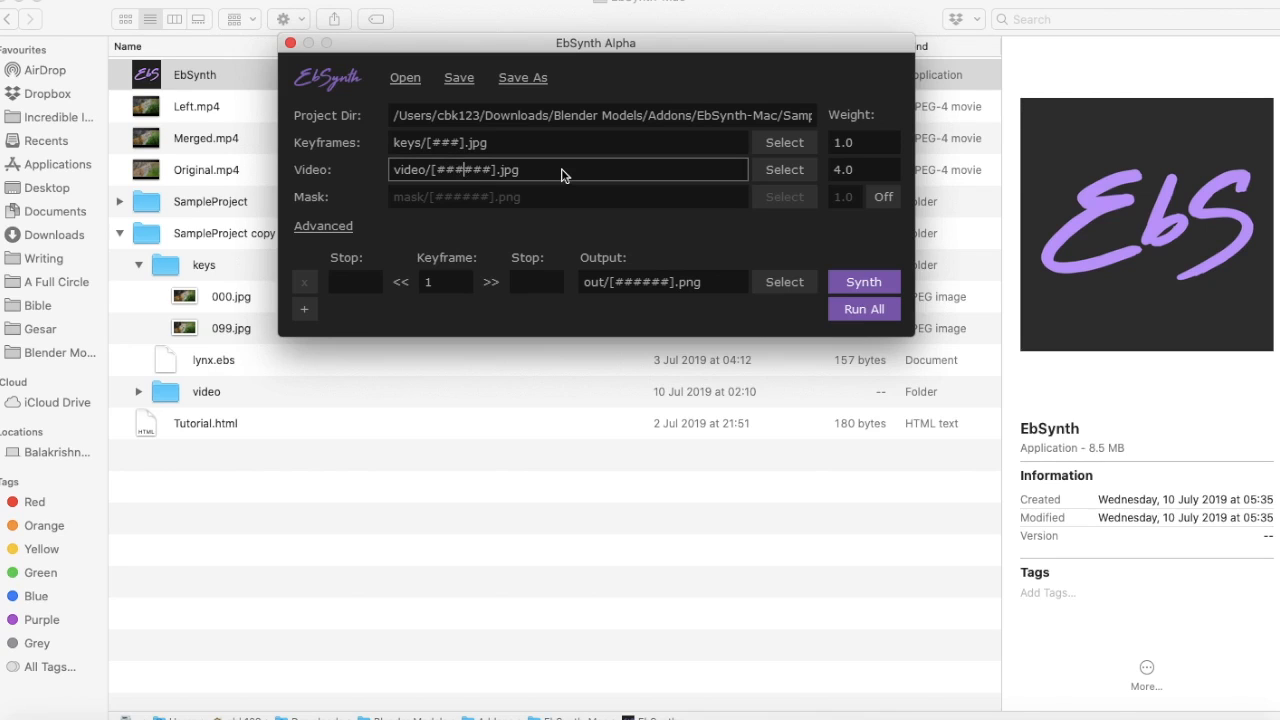
key(BackSpace)
key(BackSpace)
key(BackSpace)
Set the first synthesis row to keyframe 0 with stops at 0 and 99
click(429, 282)
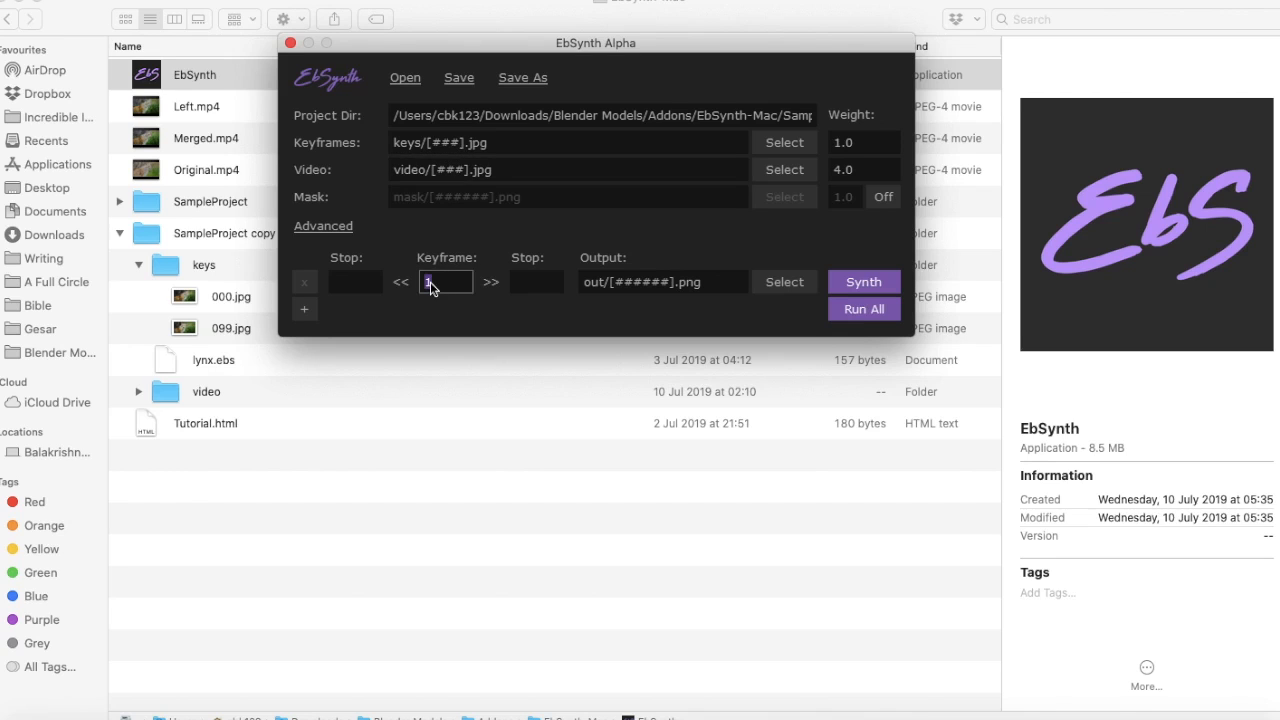
text(000)
click(364, 286)
text(000)
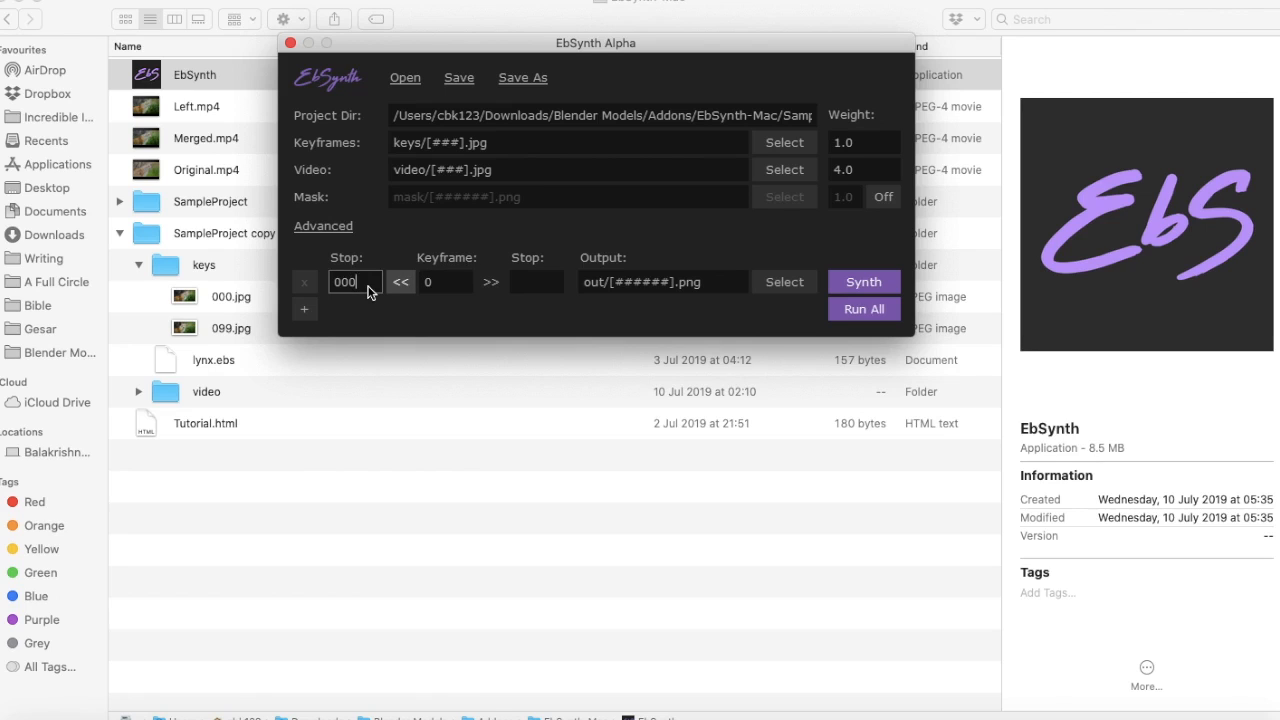
click(533, 287)
text(099)
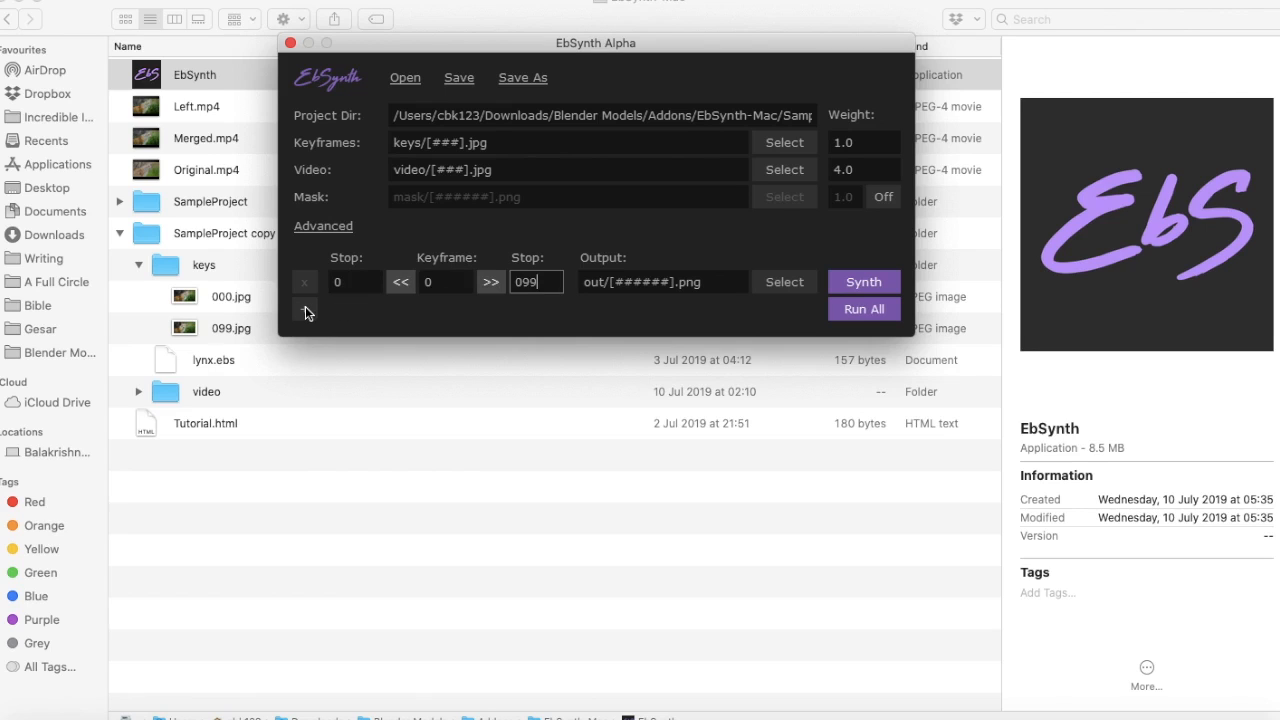
Add a second synthesis row with keyframe 99, first stop 0 and last stop 99
click(305, 313)
click(350, 311)
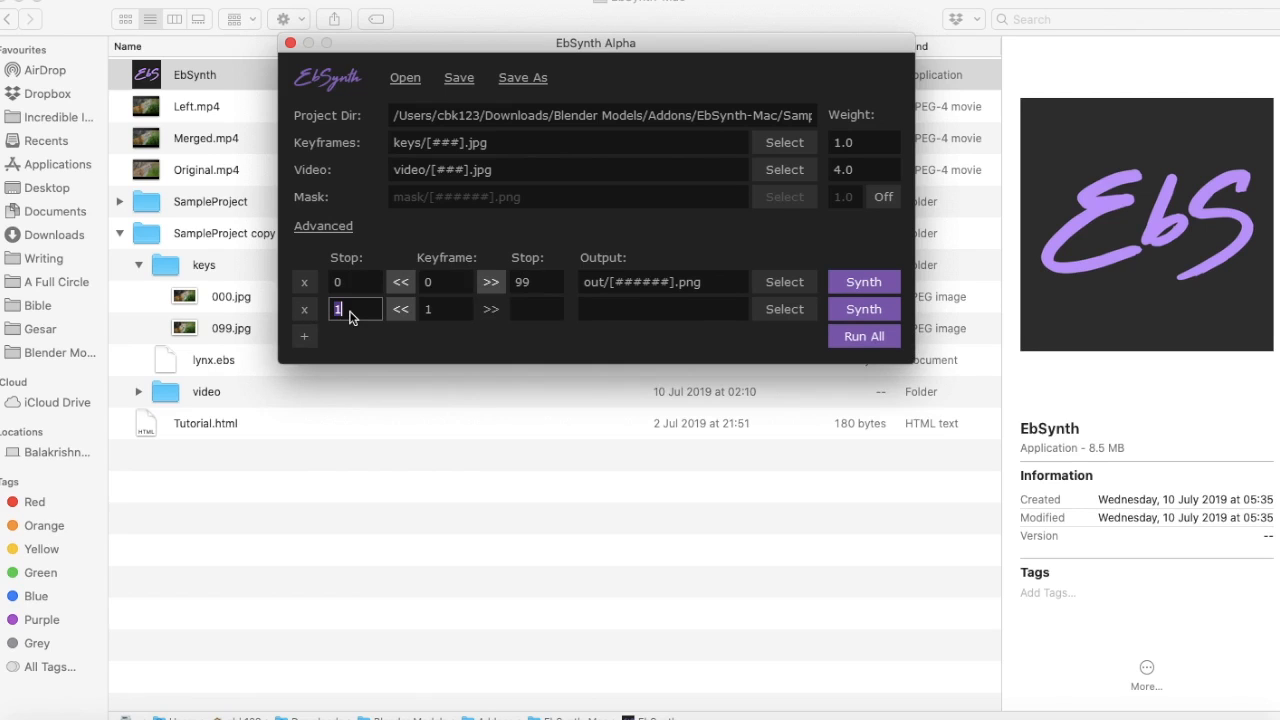
text(0)
click(443, 314)
text(99)
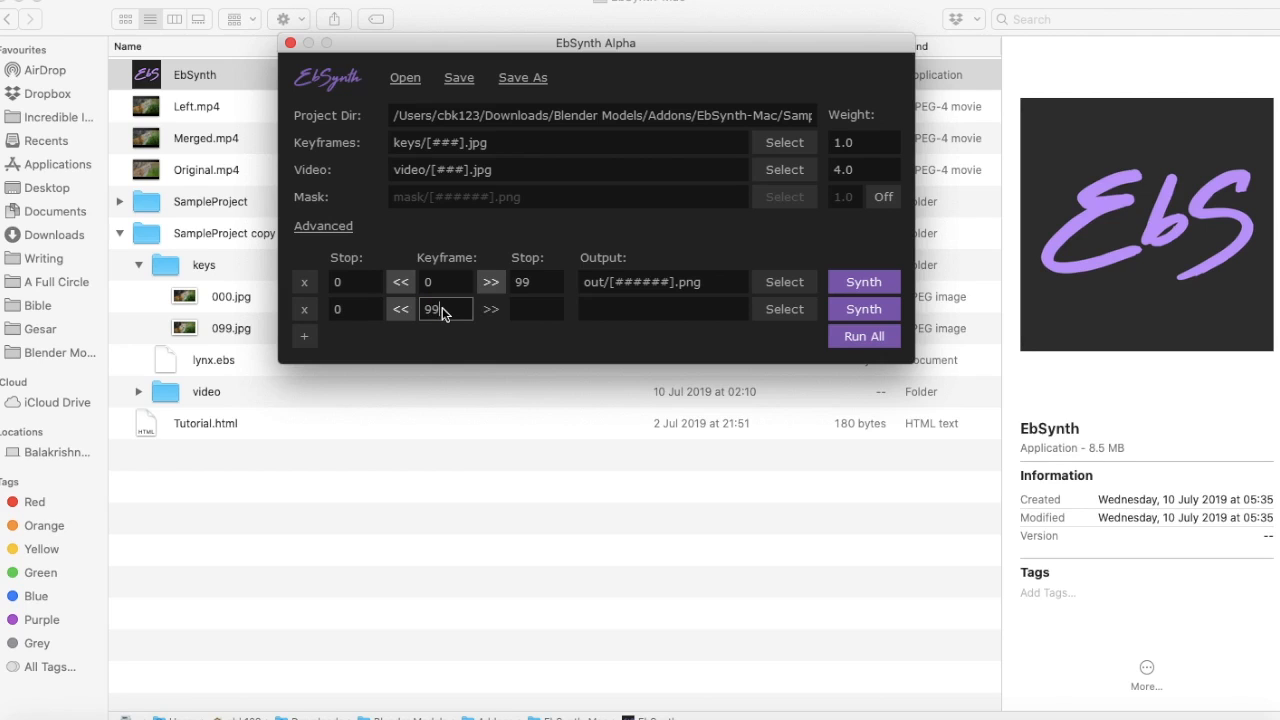
click(537, 309)
text(0)
key(BackSpace)
text(99)
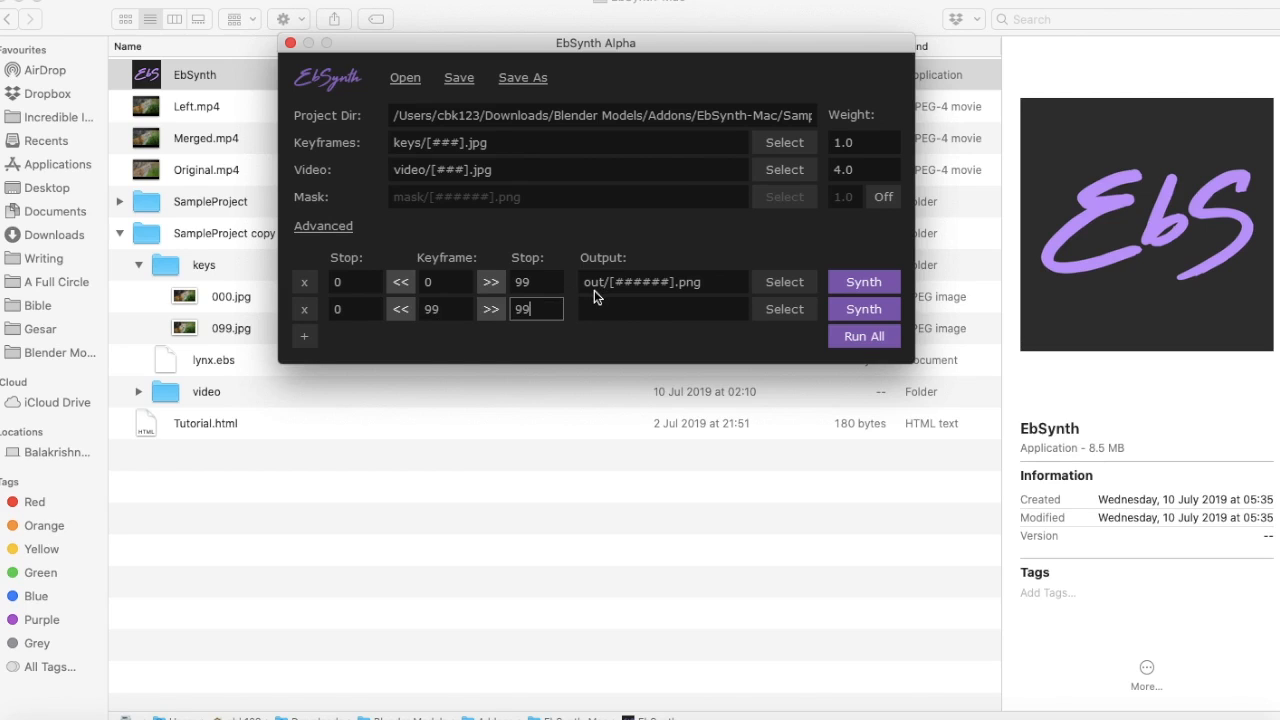
Set the second row's output to out2/[#####].png and the first row's output to out1/[######].png
click(594, 296)
text(out2/[)
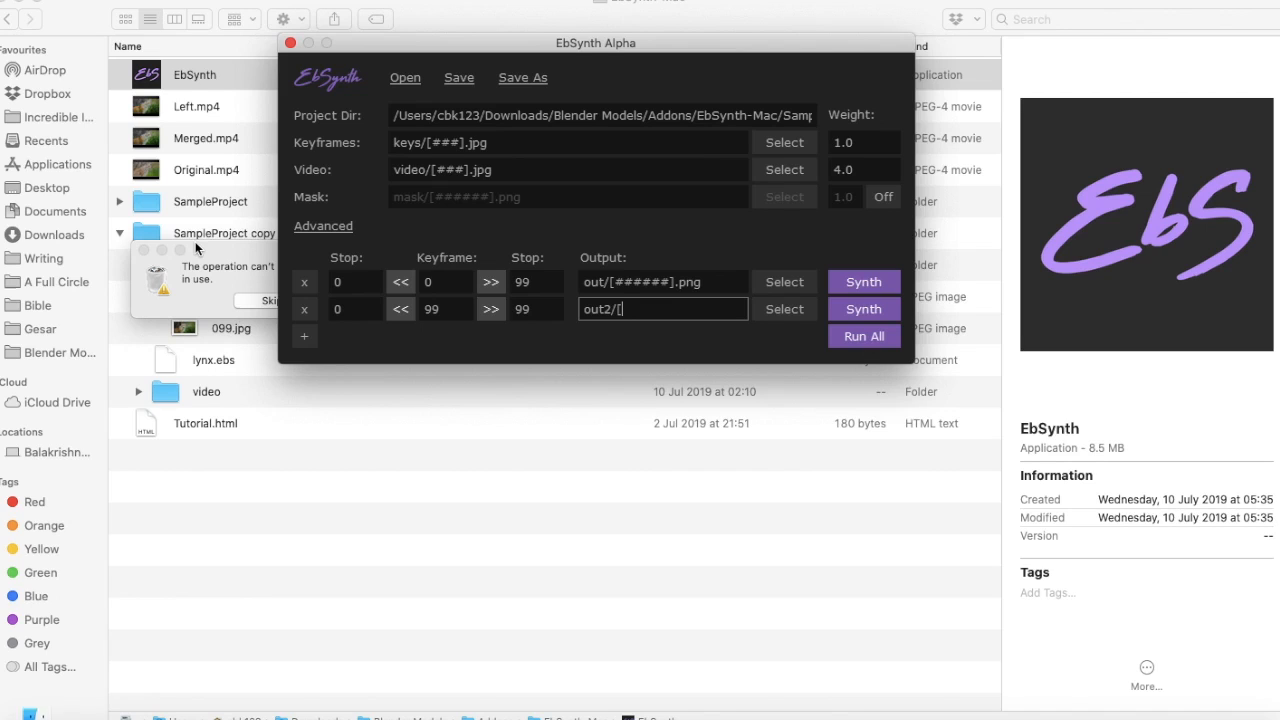
text(#####].png)
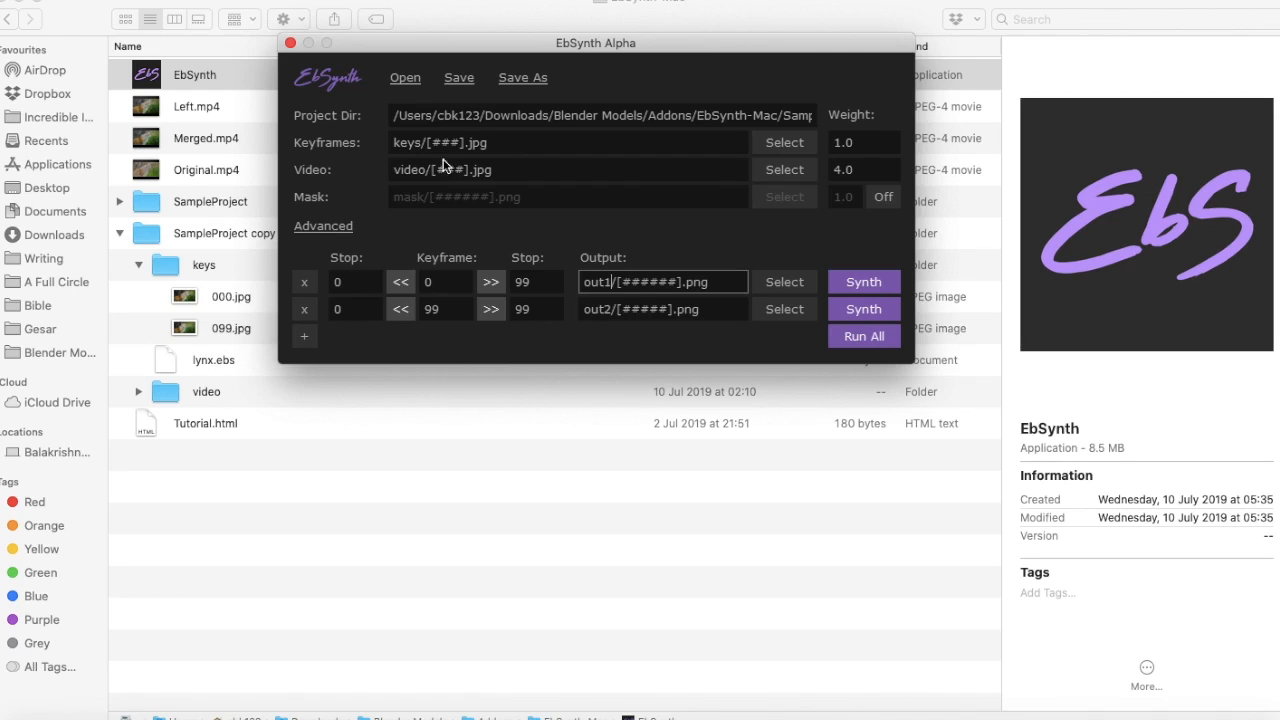
Run all synthesis rows and expand the out1 output folder
click(855, 338)
click(151, 306)
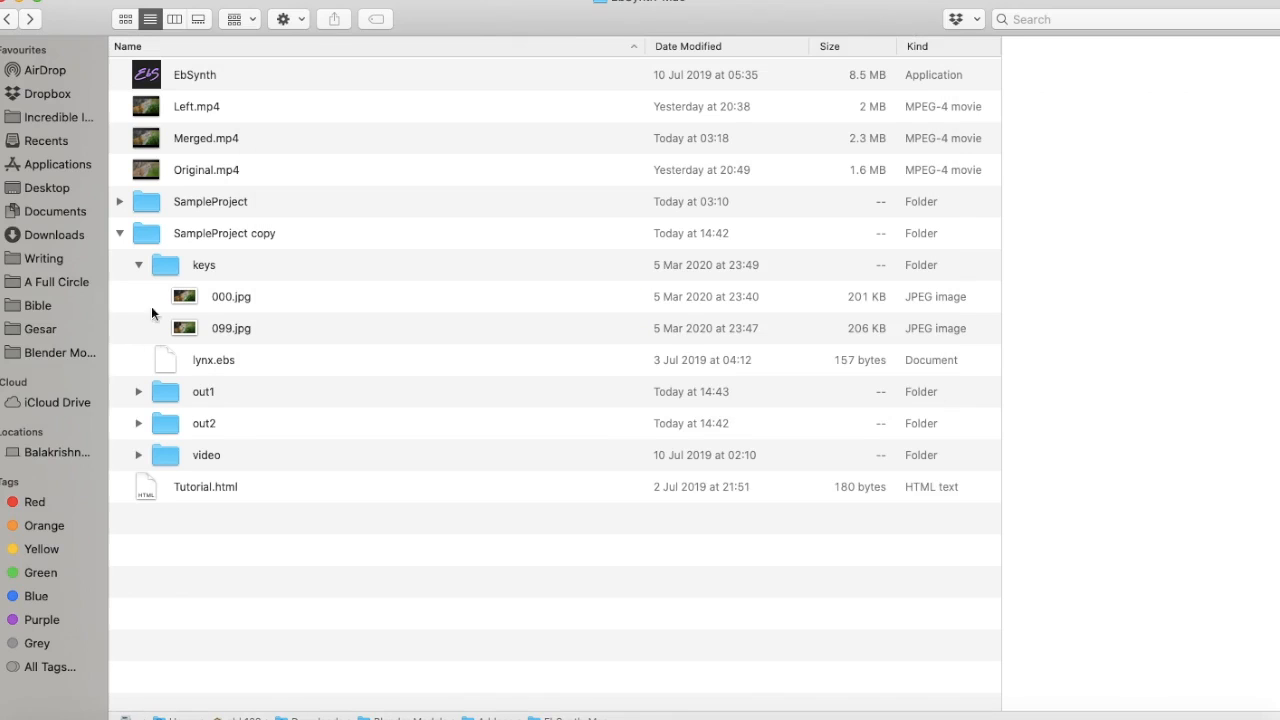
click(138, 392)
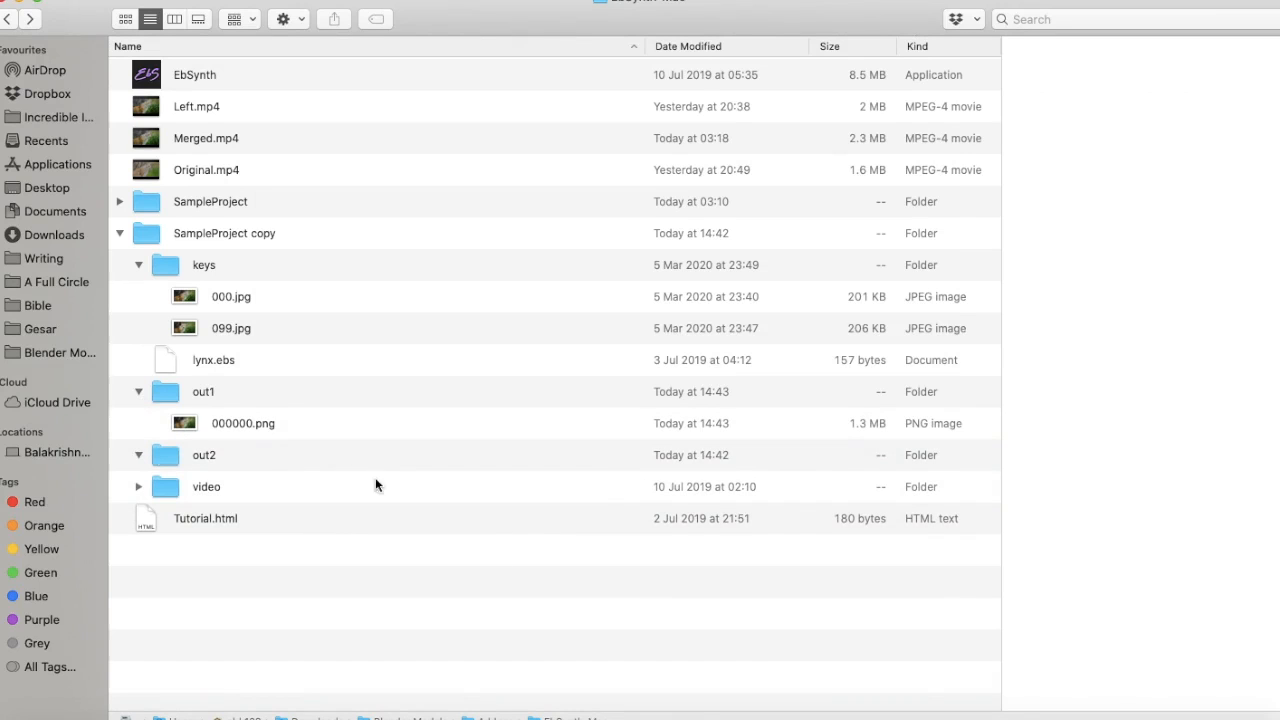
Browse the generated frames in out1 and out2, previewing 00099.png
click(974, 718)
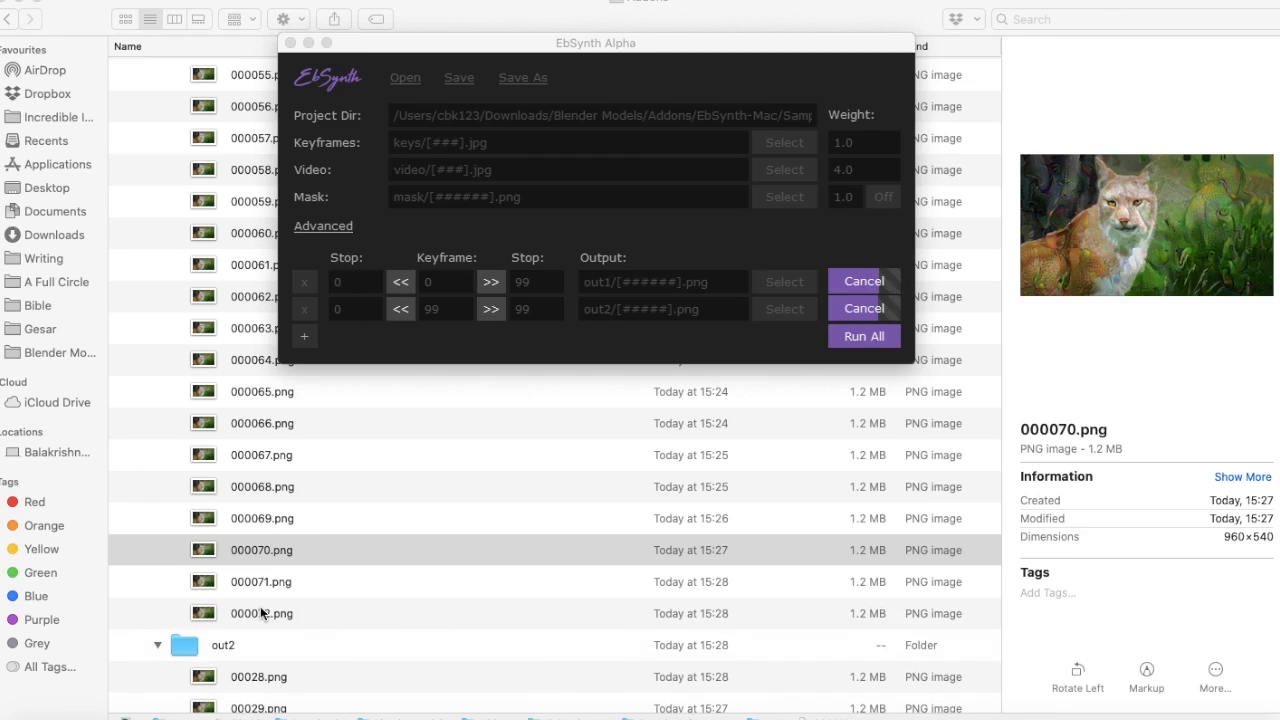
click(258, 612)
click(258, 612)
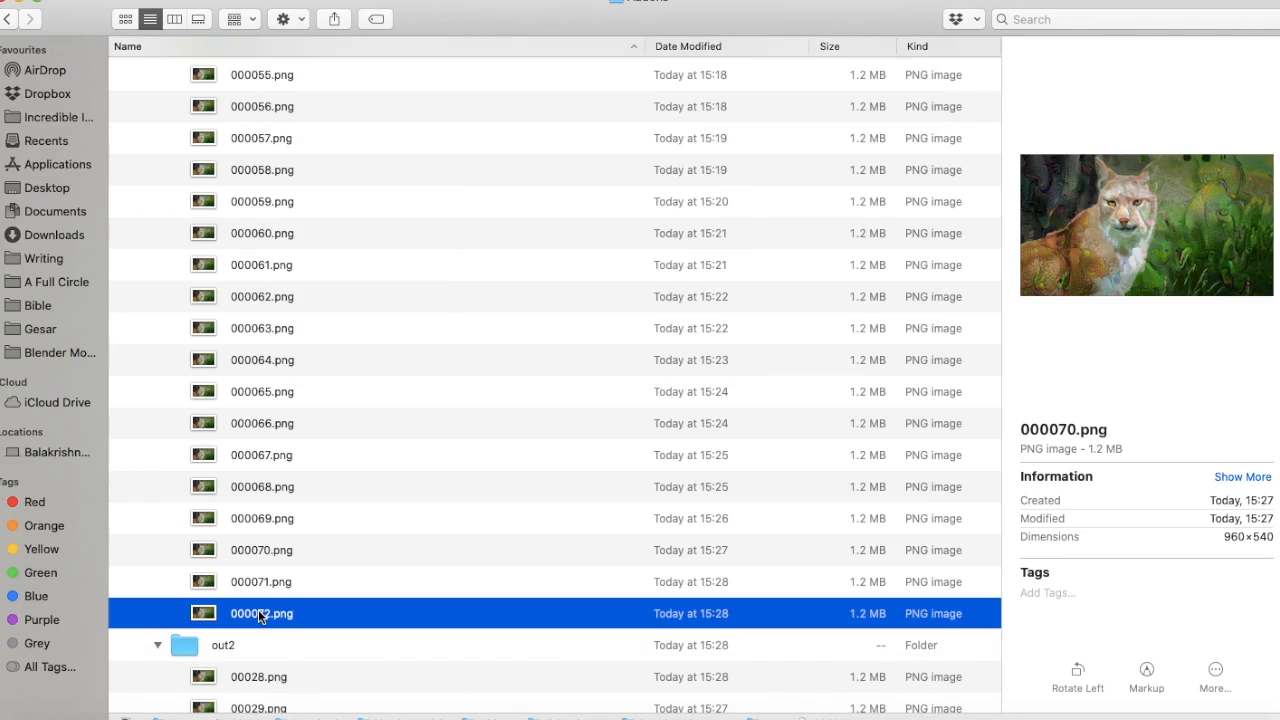
scroll(258, 613, down, 20)
scroll(258, 609, down, 6)
scroll(258, 600, up, 2)
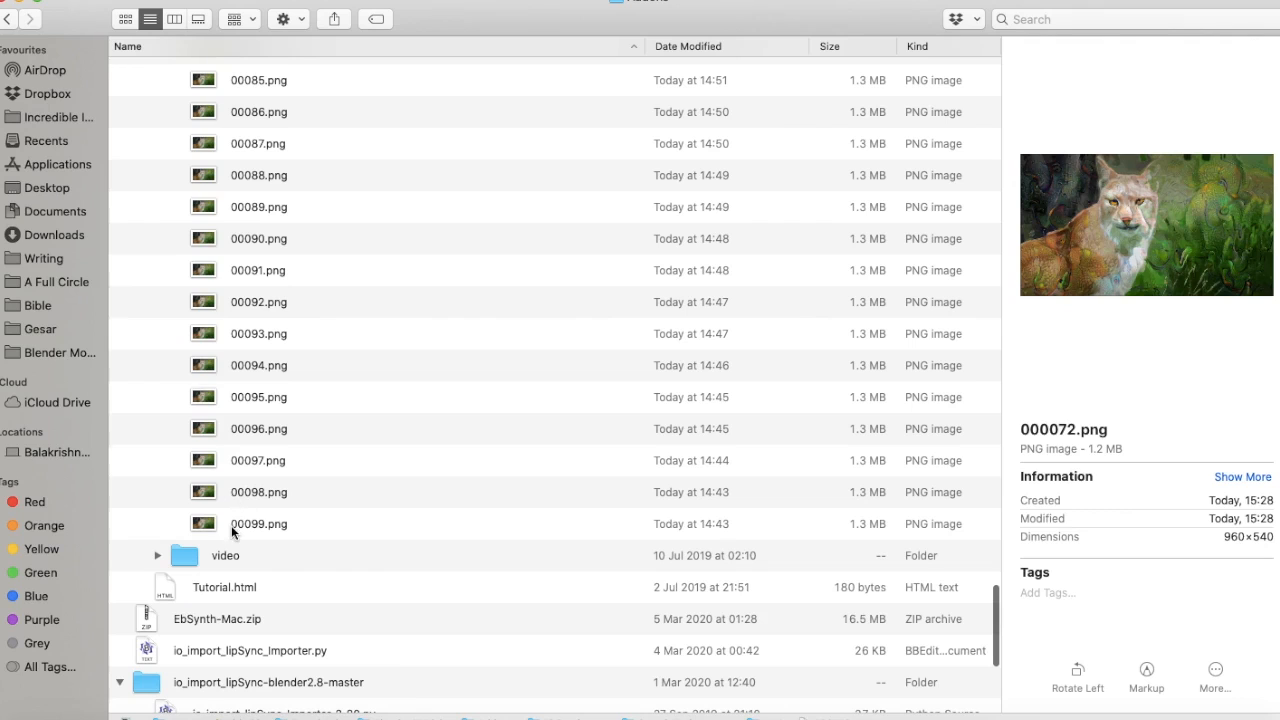
click(206, 528)
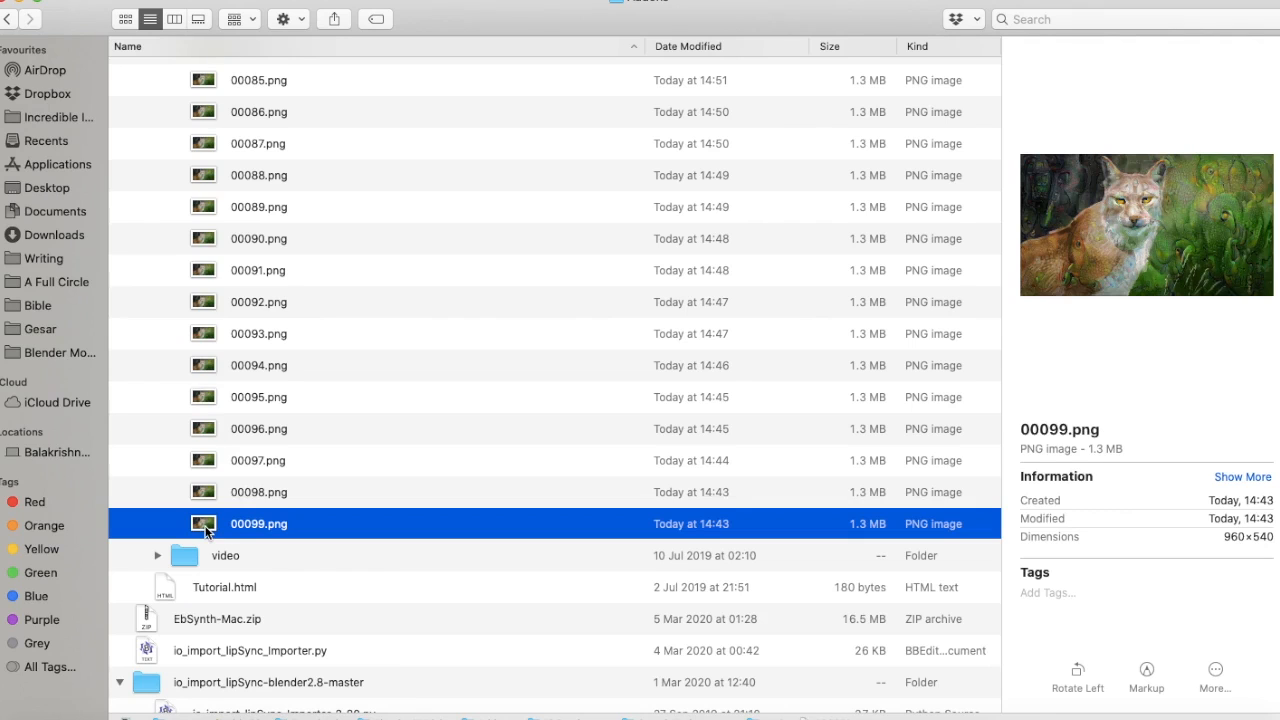
double_click(206, 532)
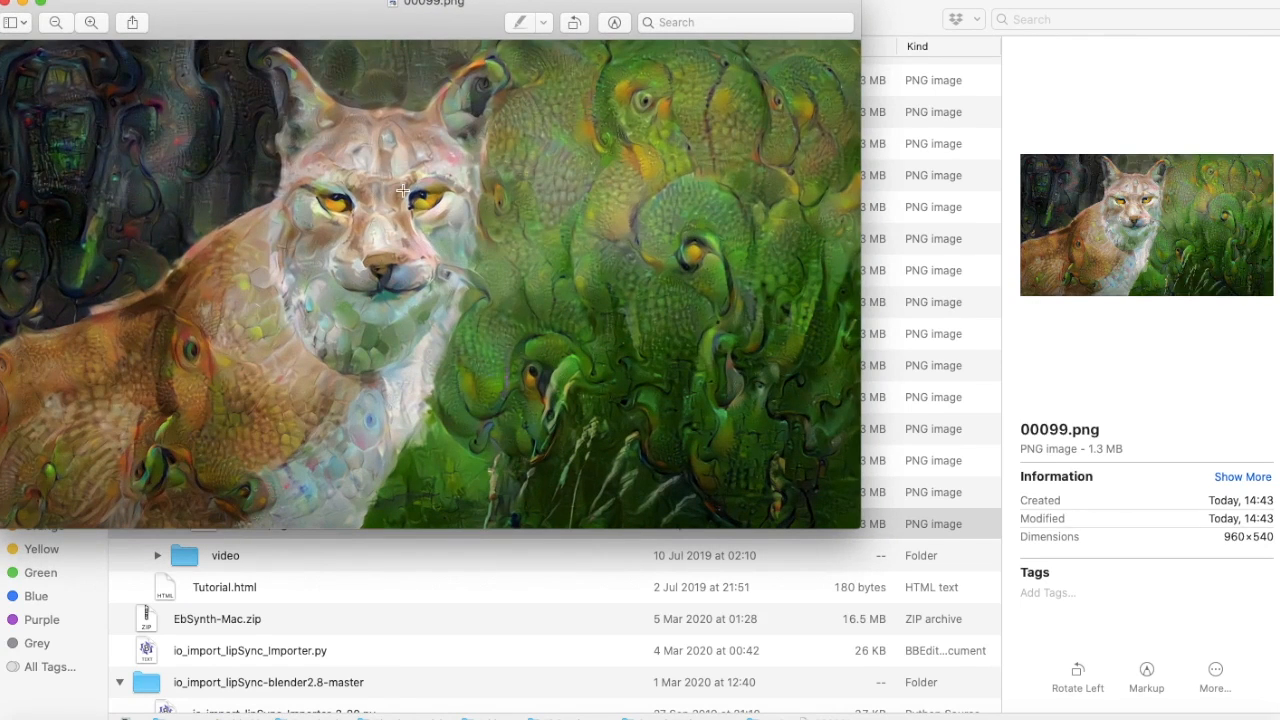
click(5, 4)
Preview the output frame 000072.png from out1
scroll(364, 279, up, 10)
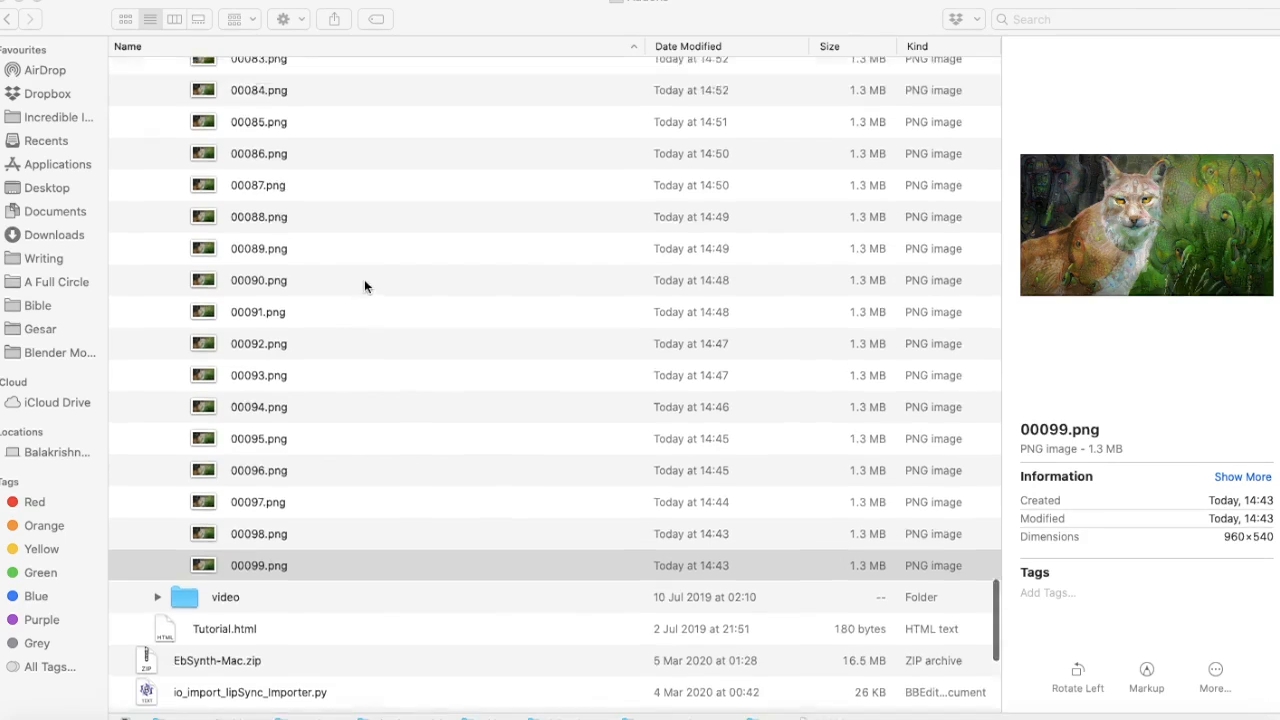
scroll(364, 286, up, 15)
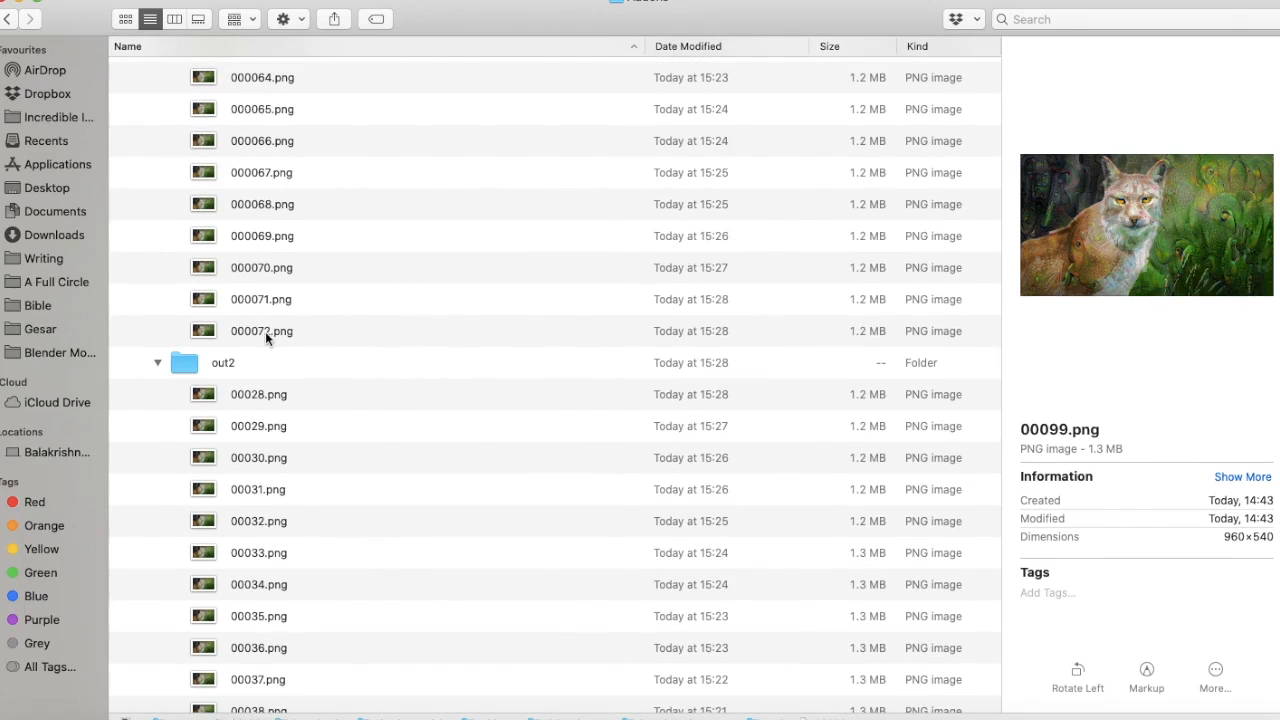
click(264, 334)
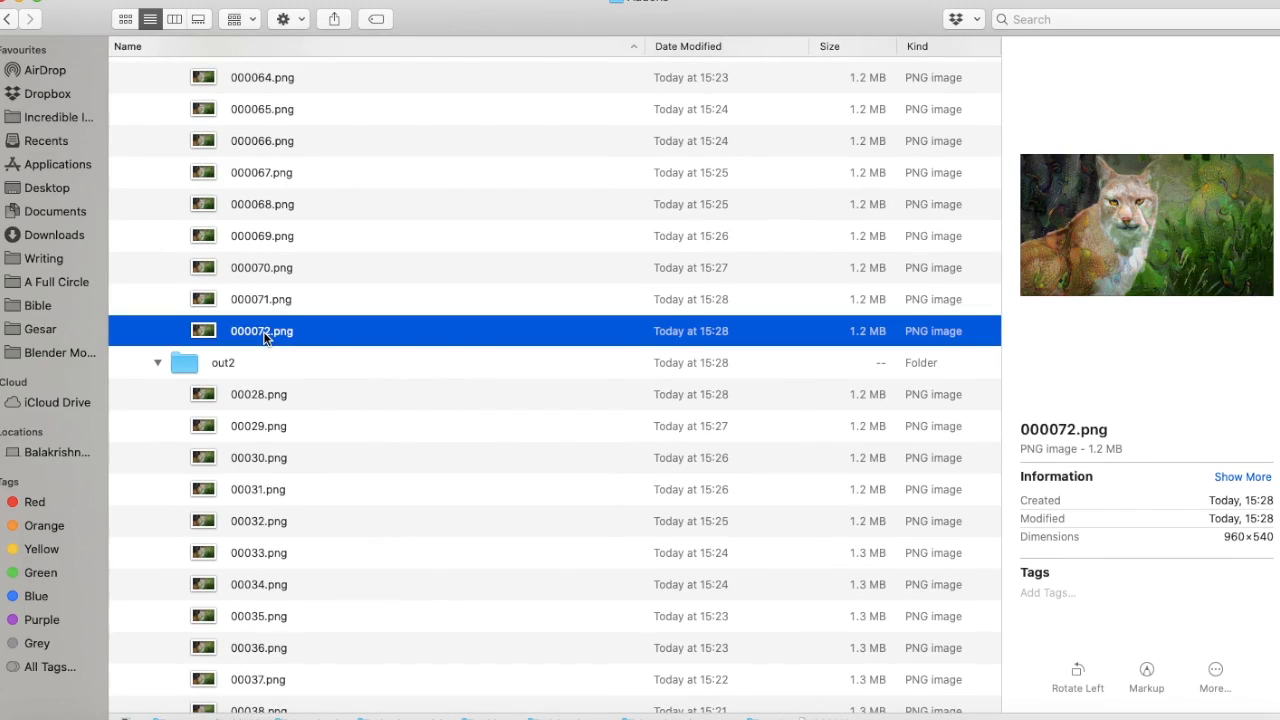
double_click(264, 334)
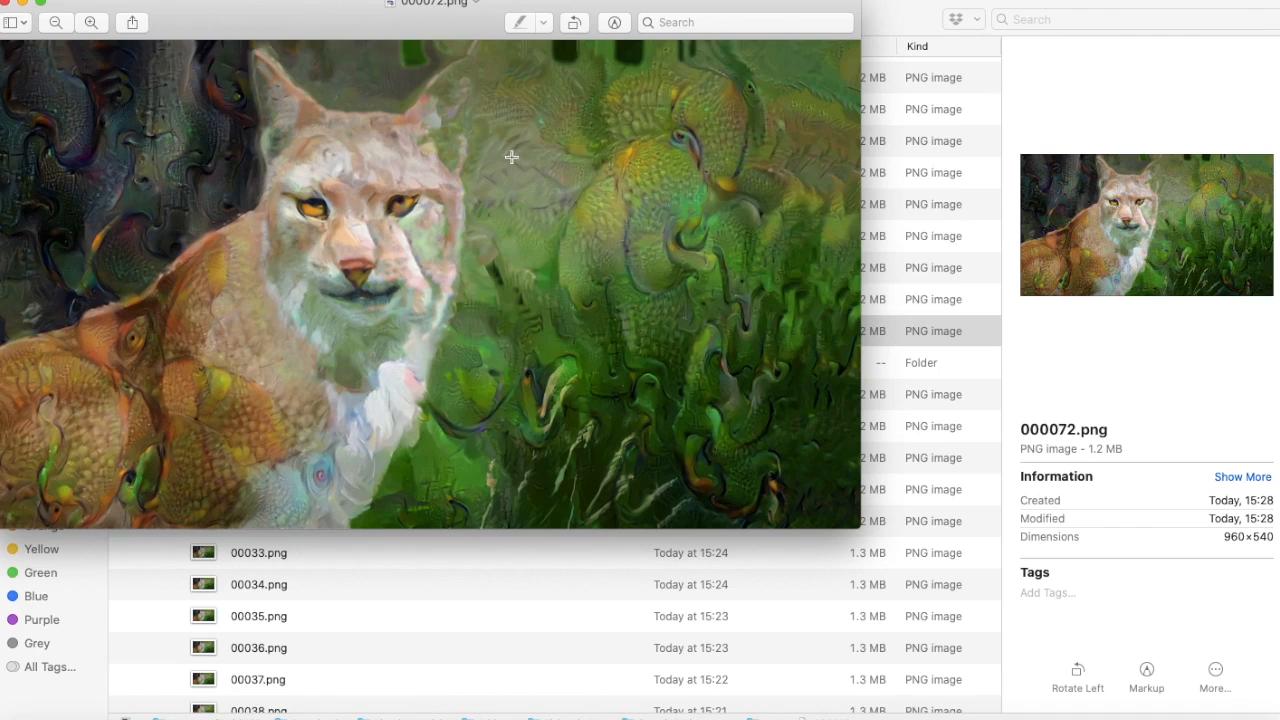
click(6, 4)
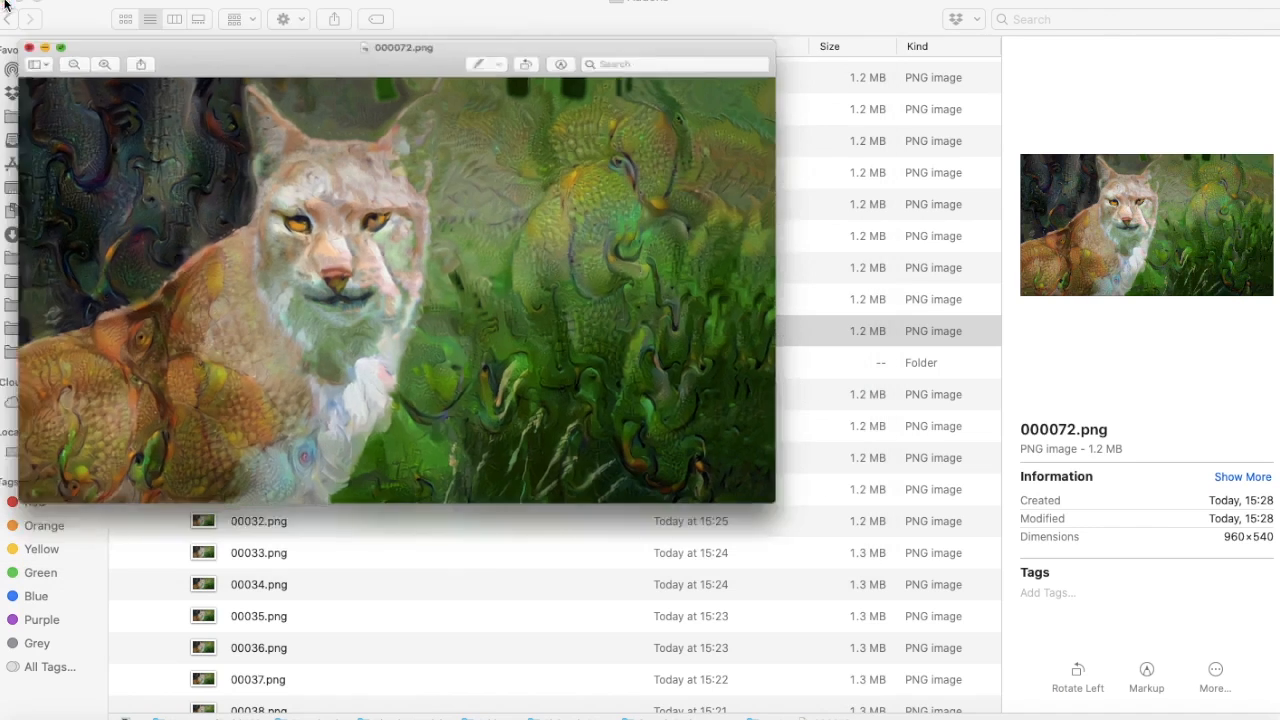
Scroll through the out2 frames and preview 00072.png, then close the preview
scroll(349, 580, down, 12)
scroll(349, 580, down, 10)
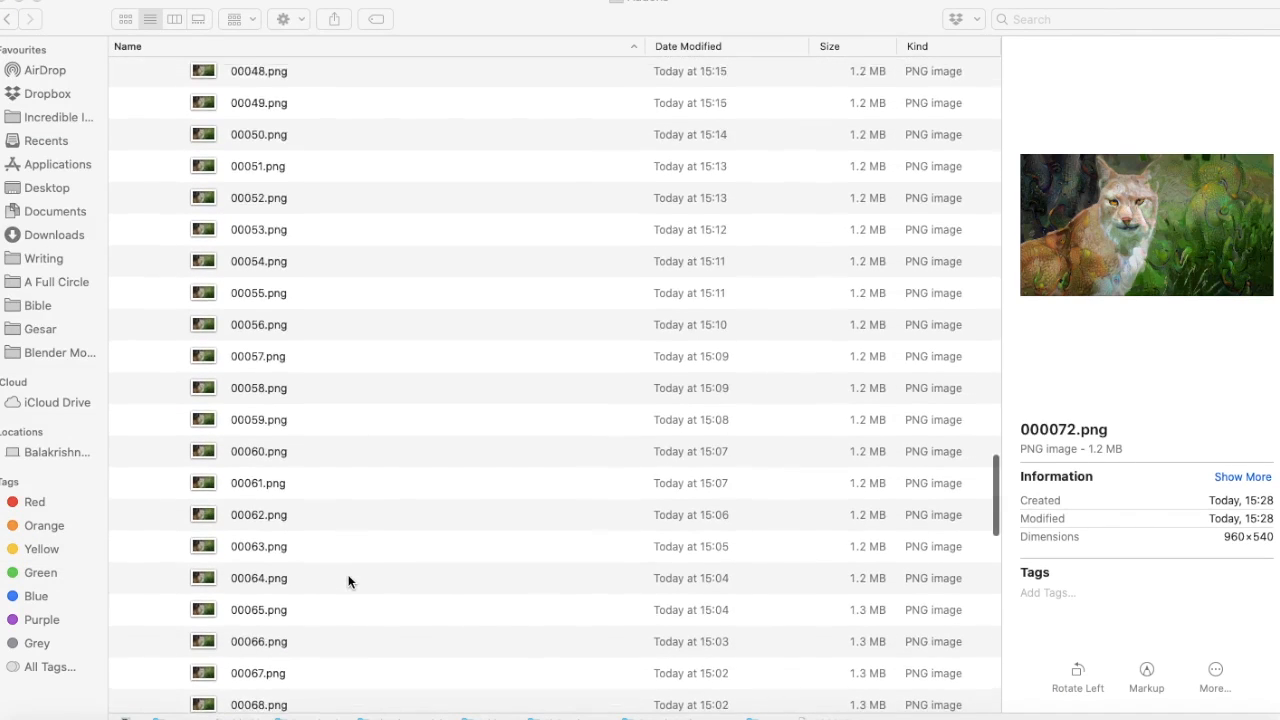
scroll(230, 575, up, 1)
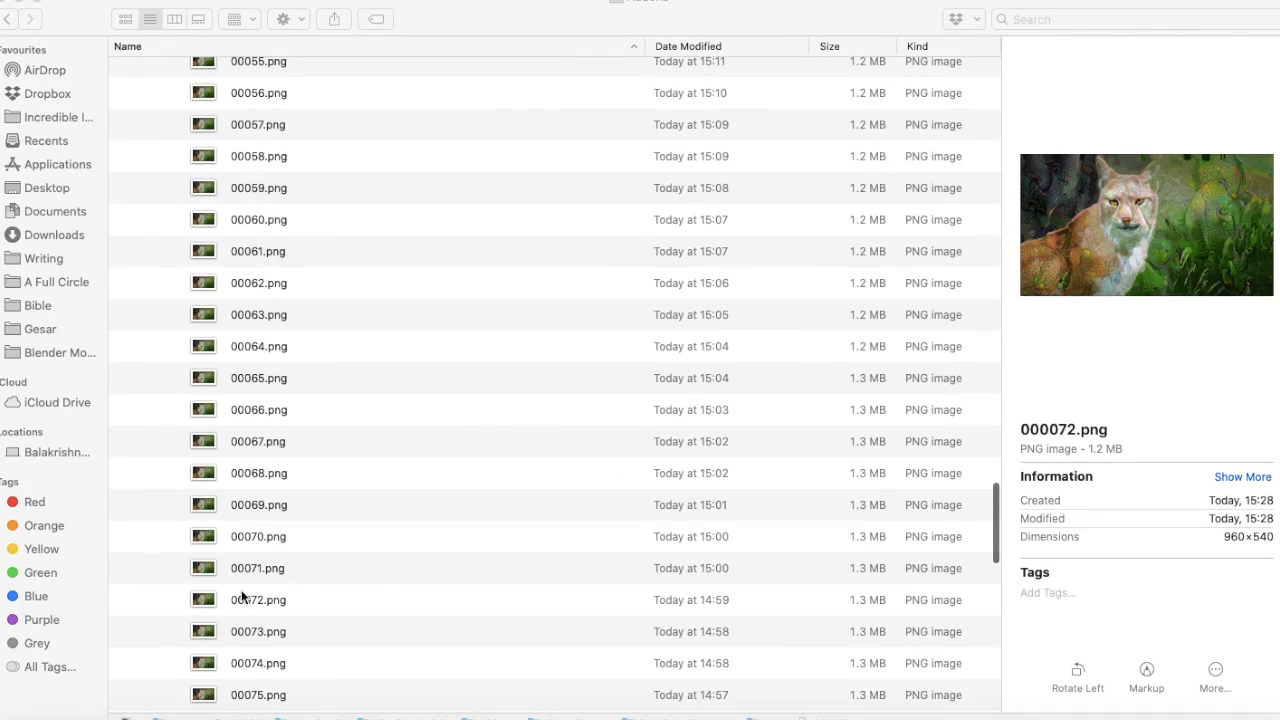
click(250, 606)
double_click(250, 606)
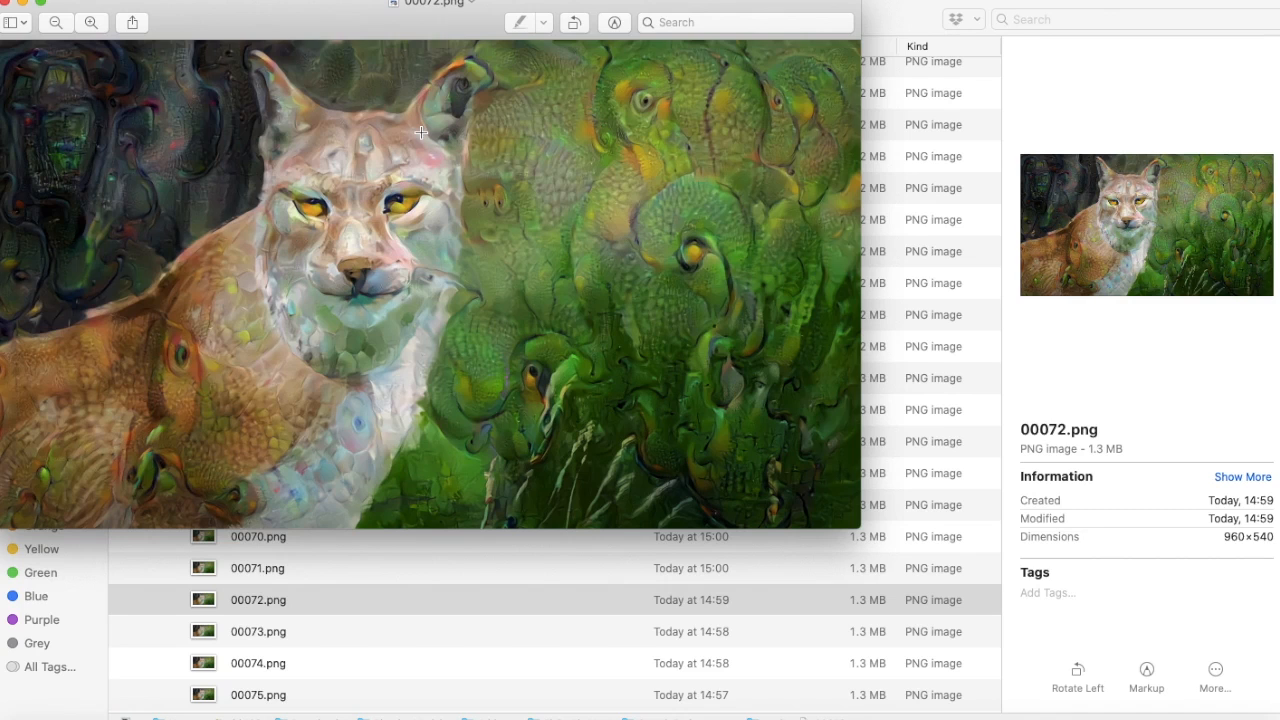
click(4, 5)
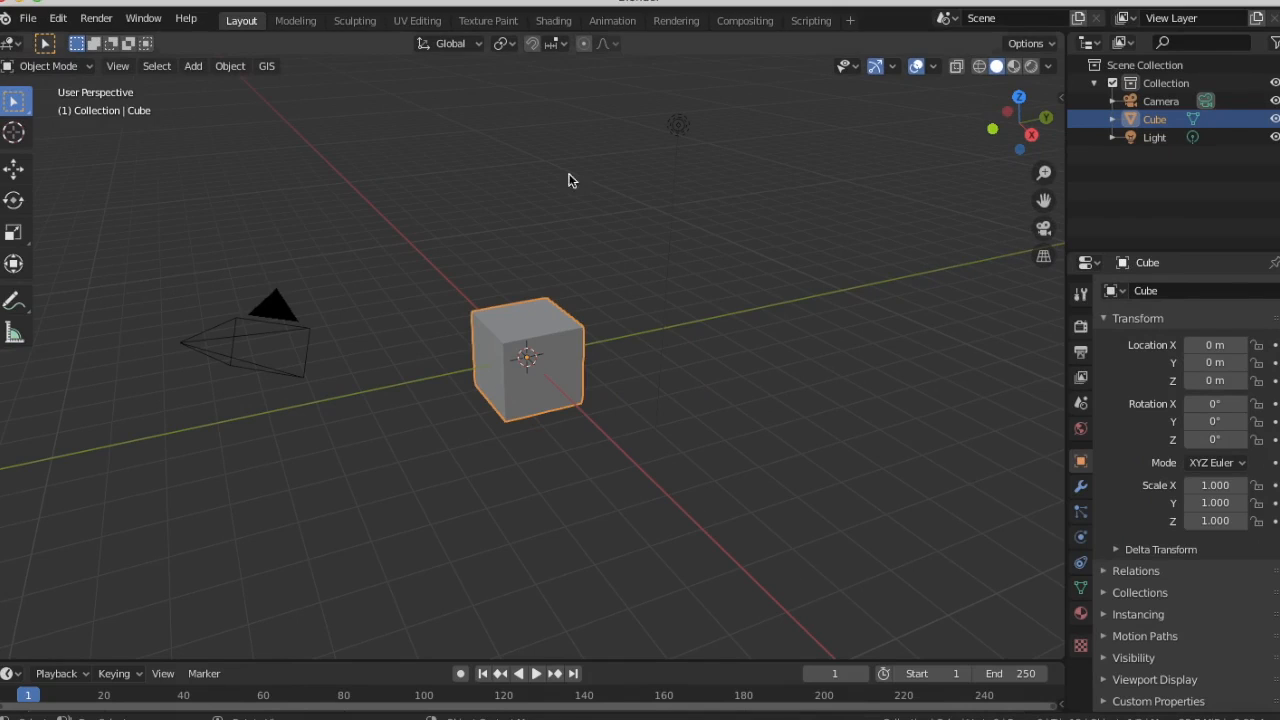
Add a new Video Editing workspace in Blender
click(848, 24)
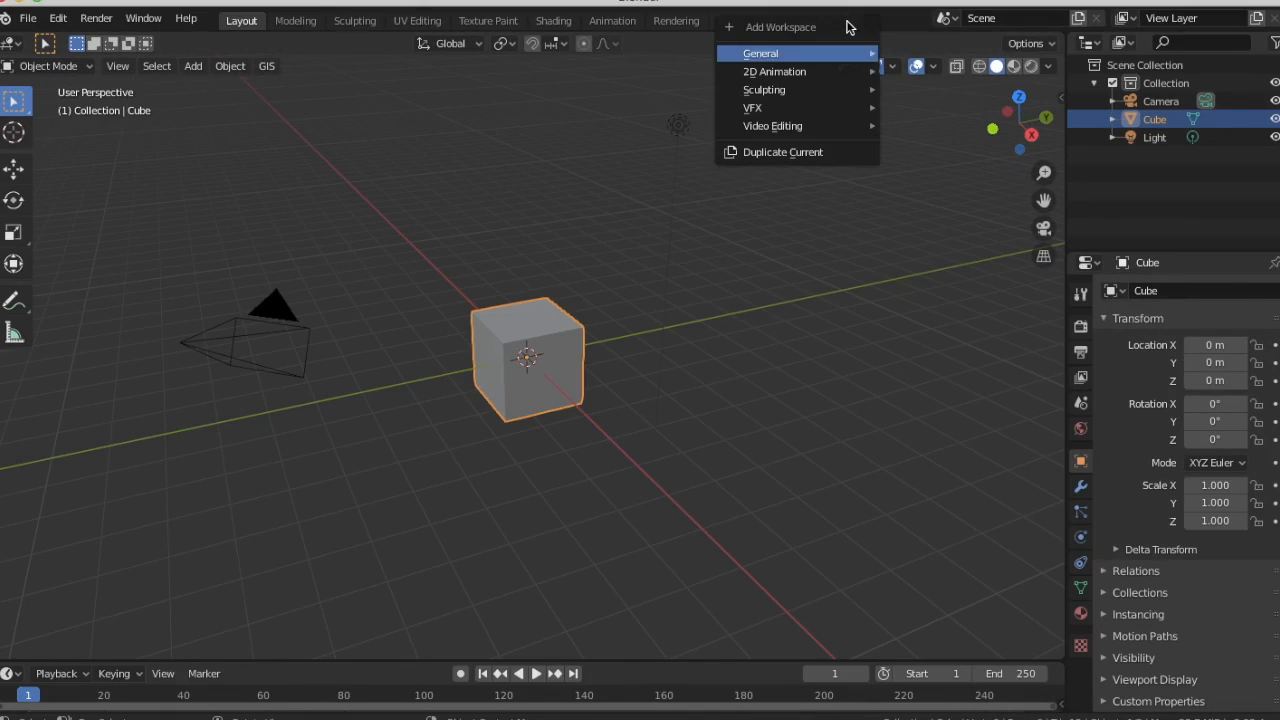
mouse_move(806, 130)
click(935, 143)
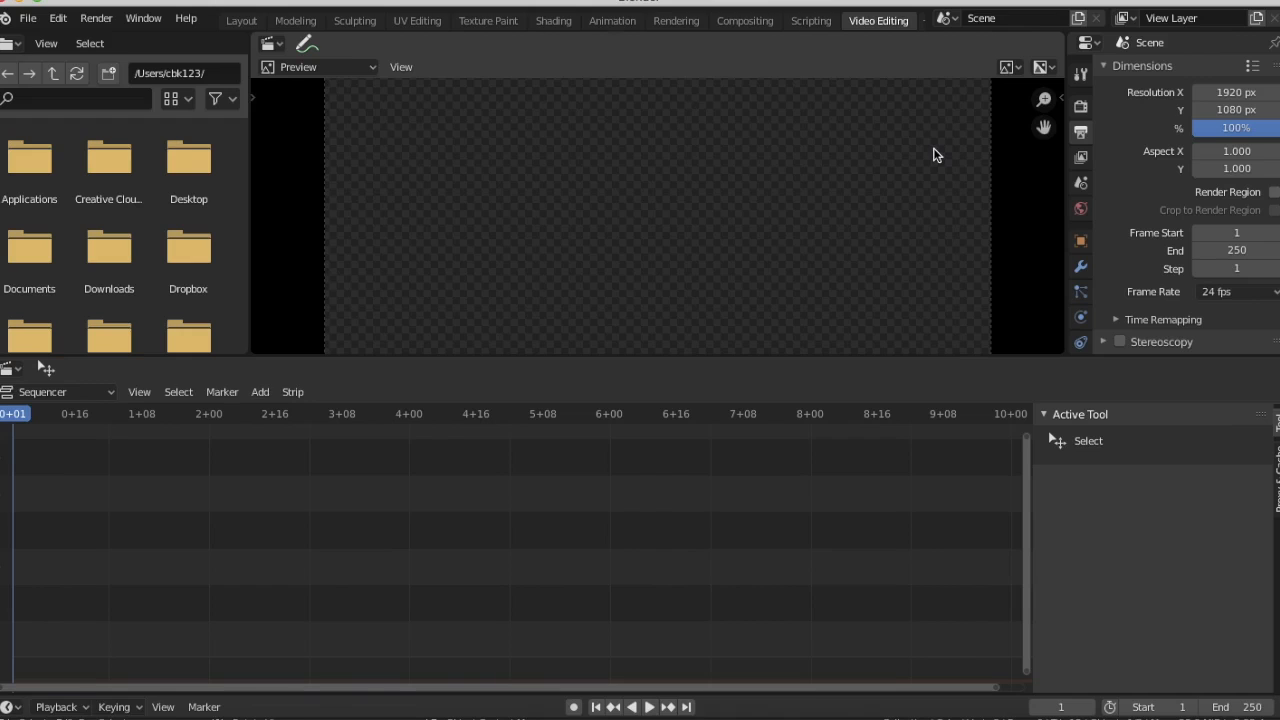
Add all frames 000000.png to 000099.png from the out1 folder to the sequencer as an image strip
click(261, 392)
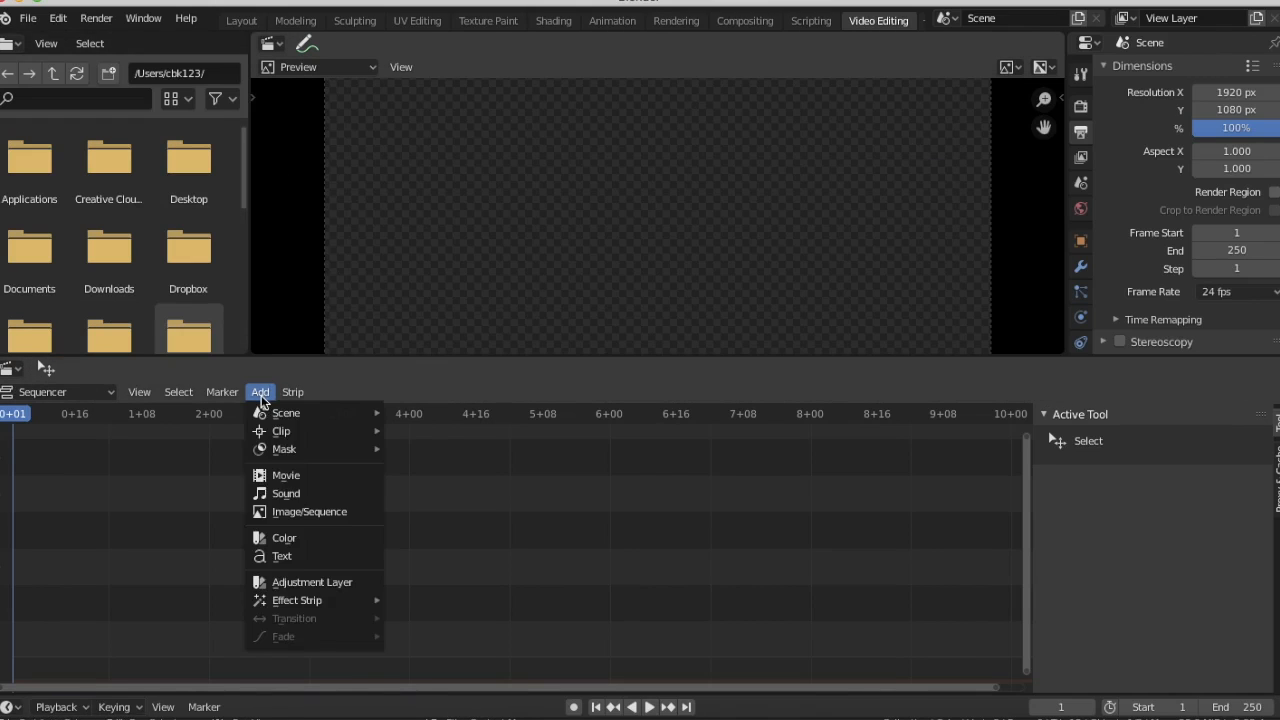
click(268, 513)
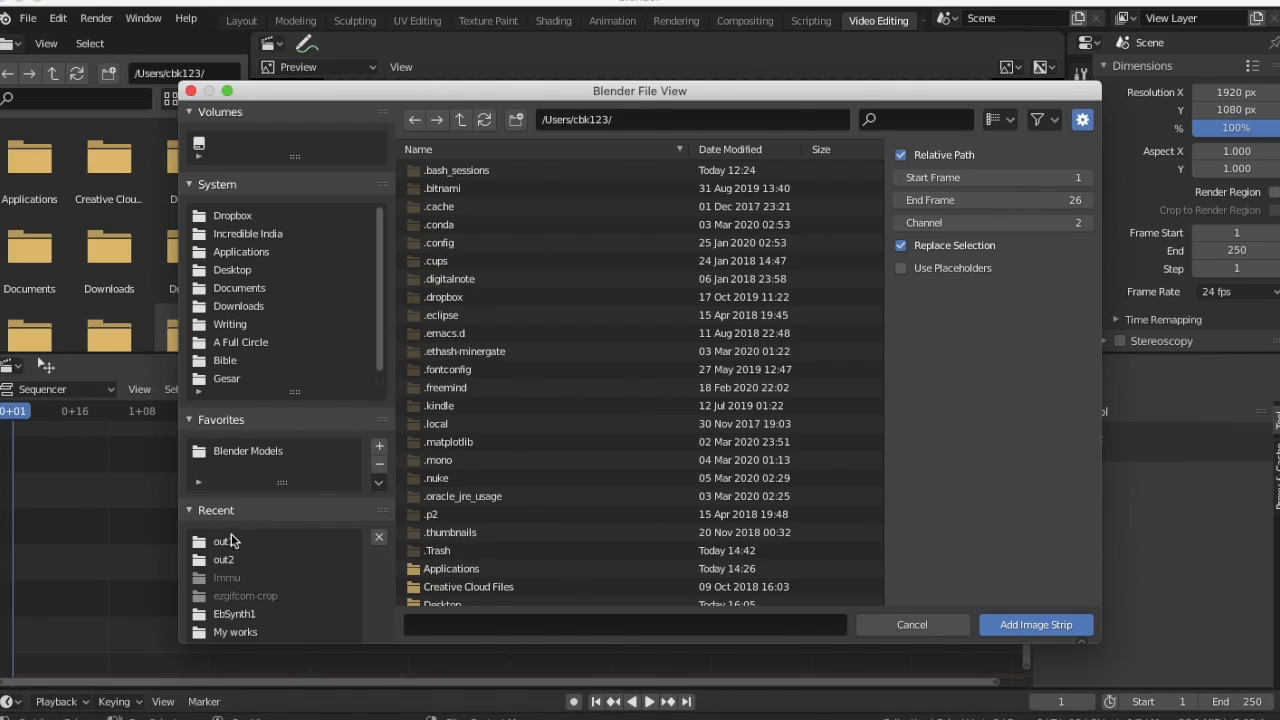
double_click(220, 543)
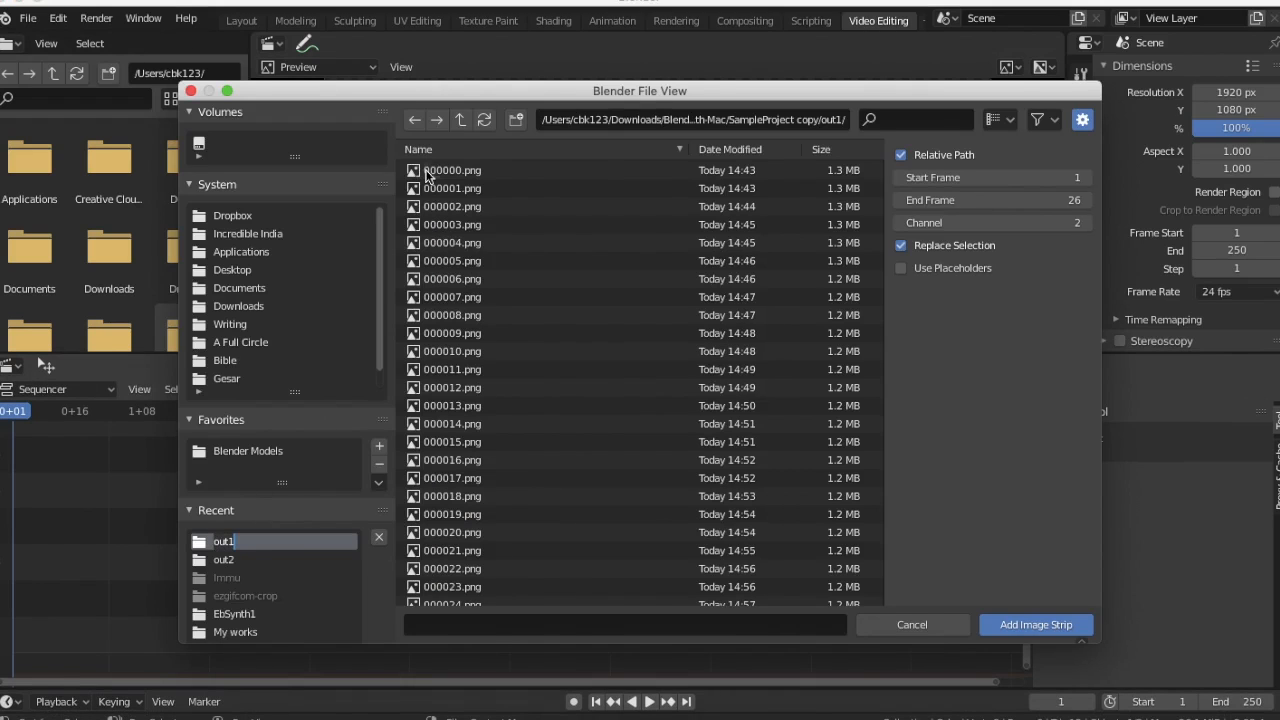
scroll(531, 342, down, 20)
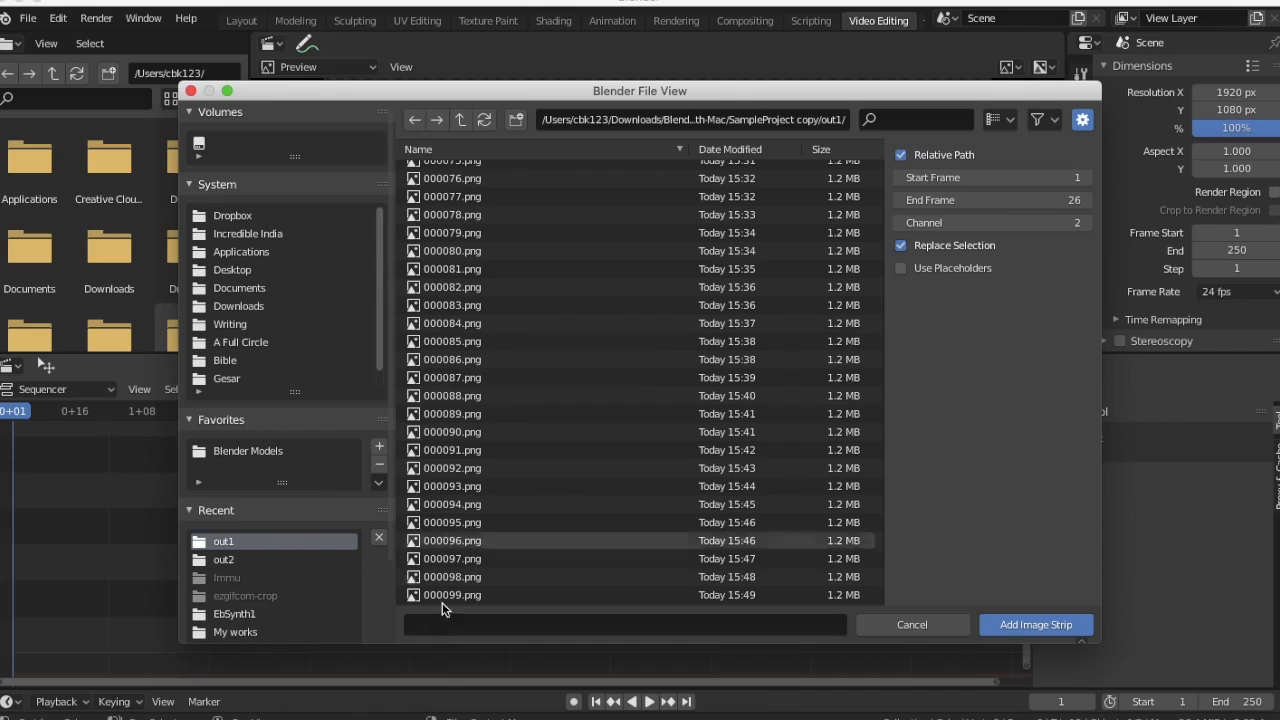
click(443, 597)
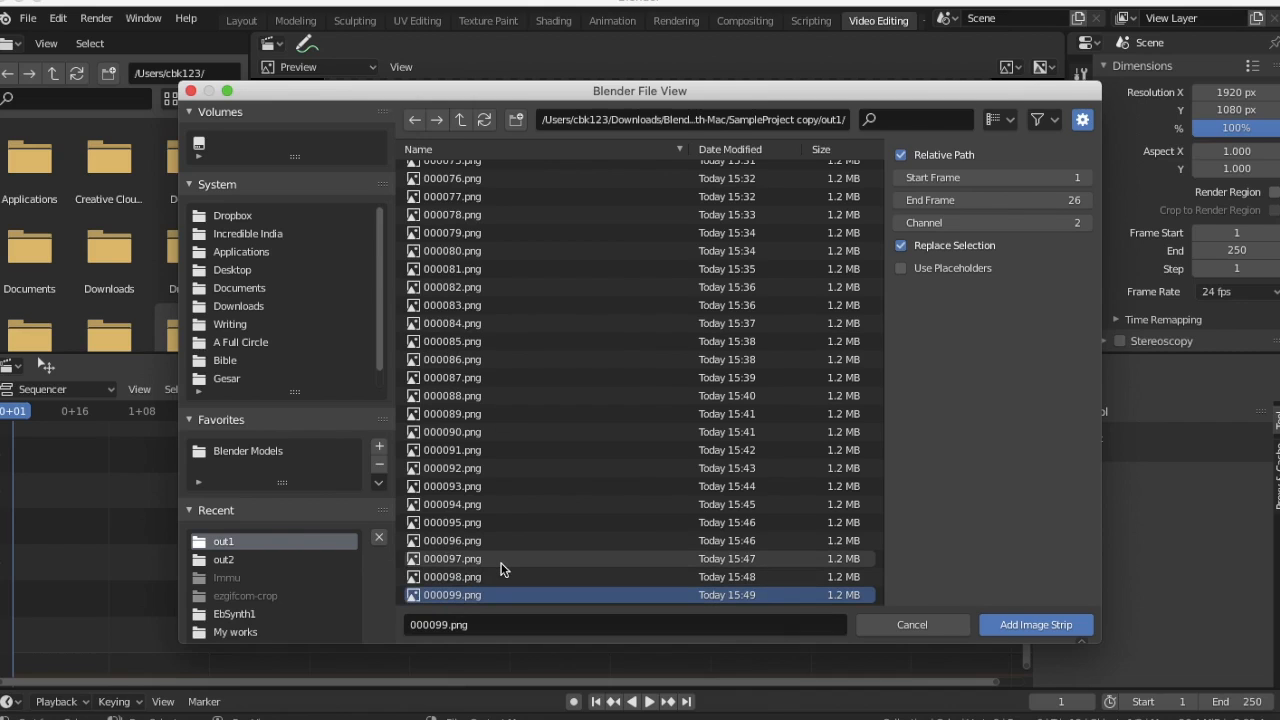
scroll(501, 569, up, 20)
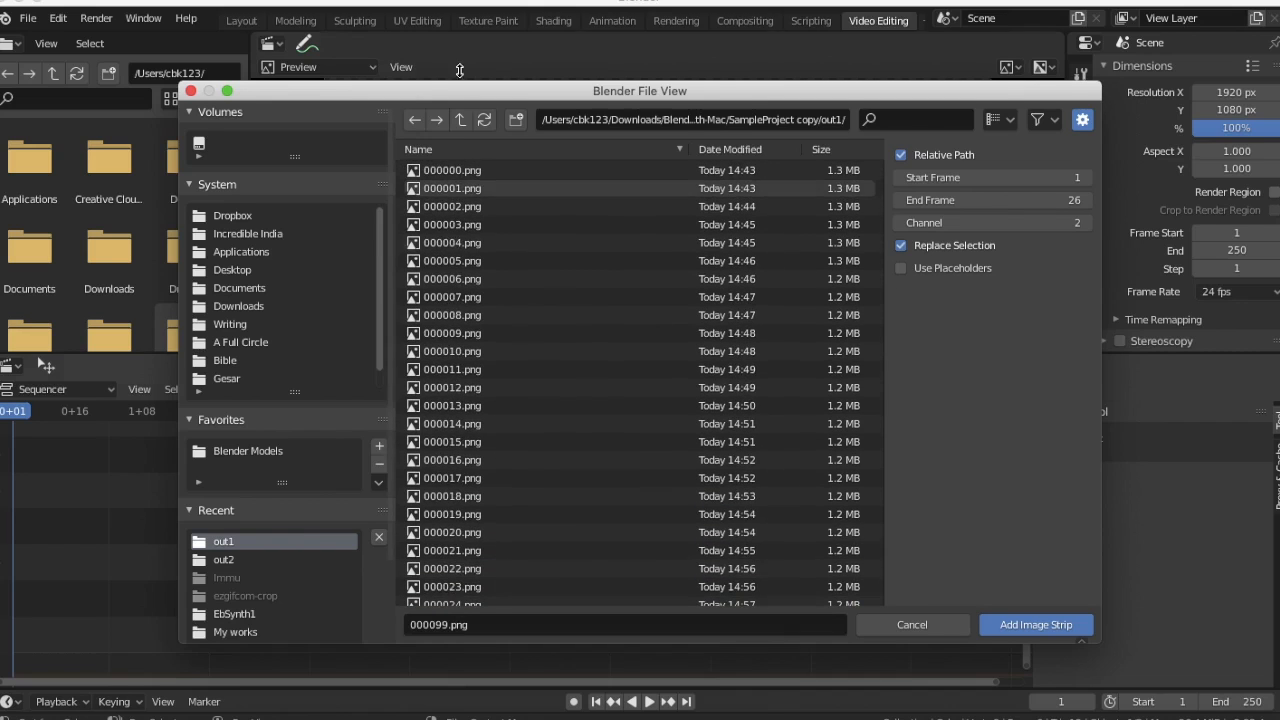
key(a)
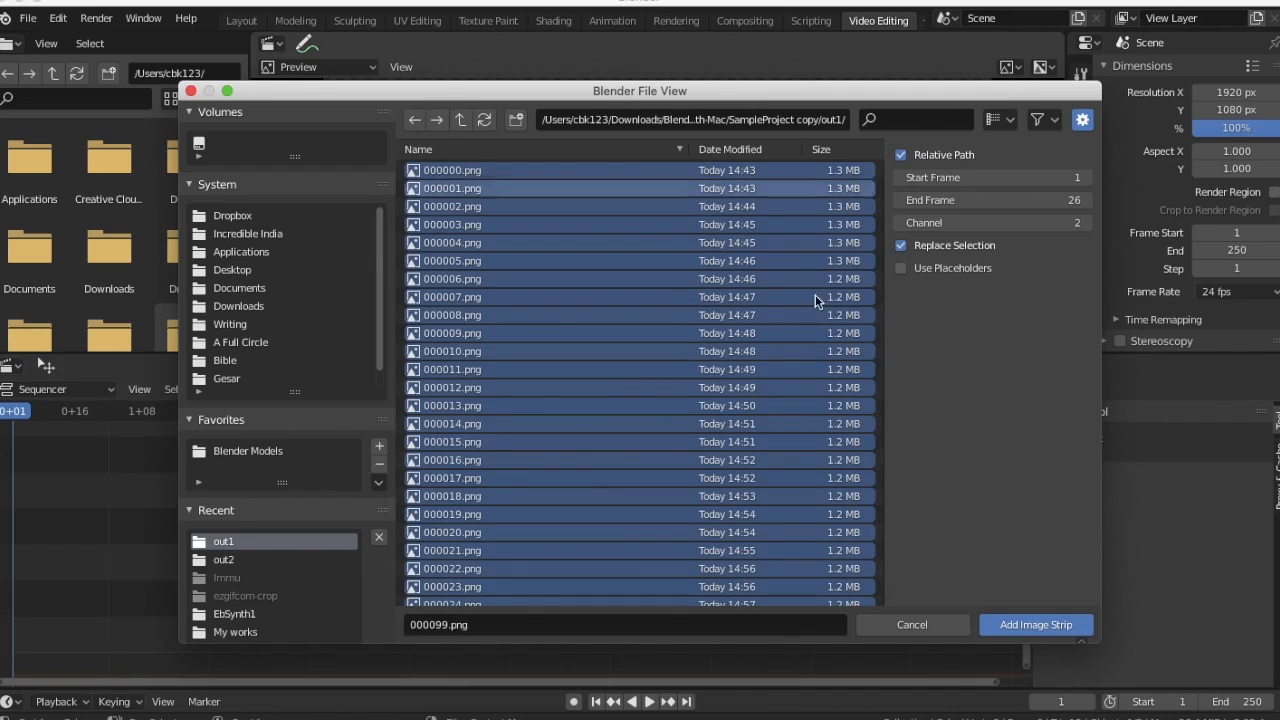
click(1020, 625)
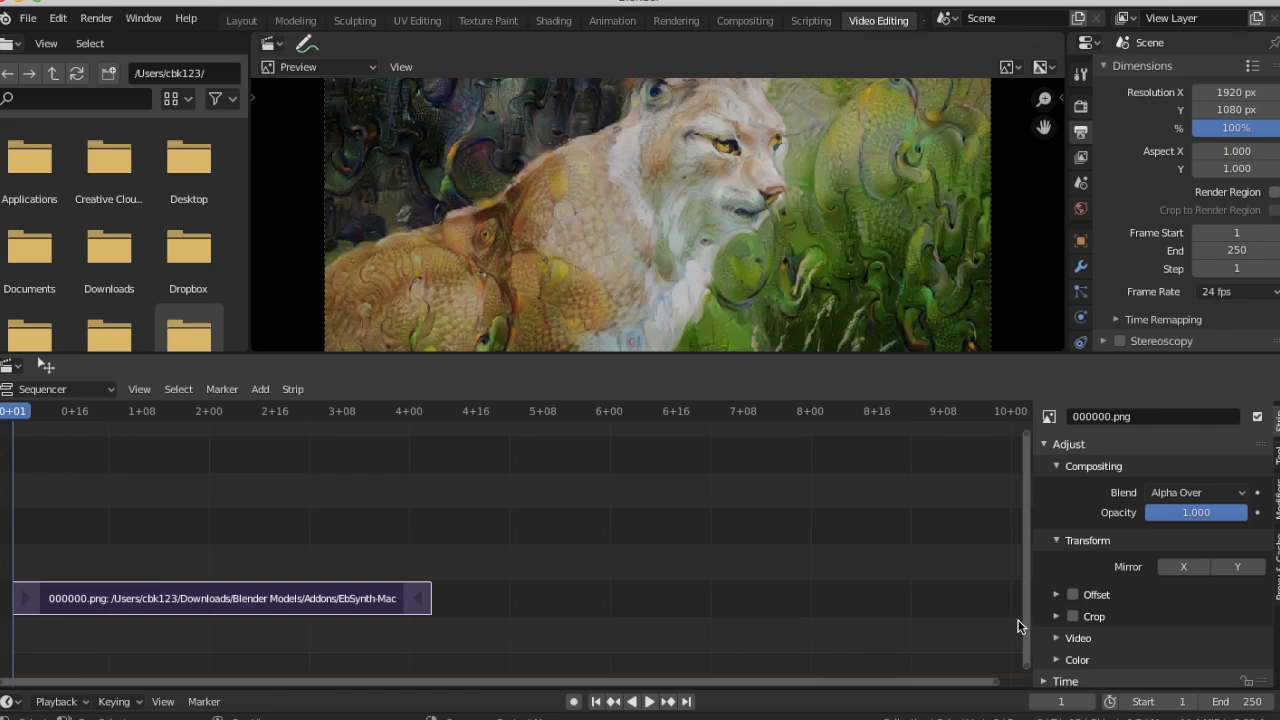
Play back the out1 image strip and return the playhead to the start
key(space)
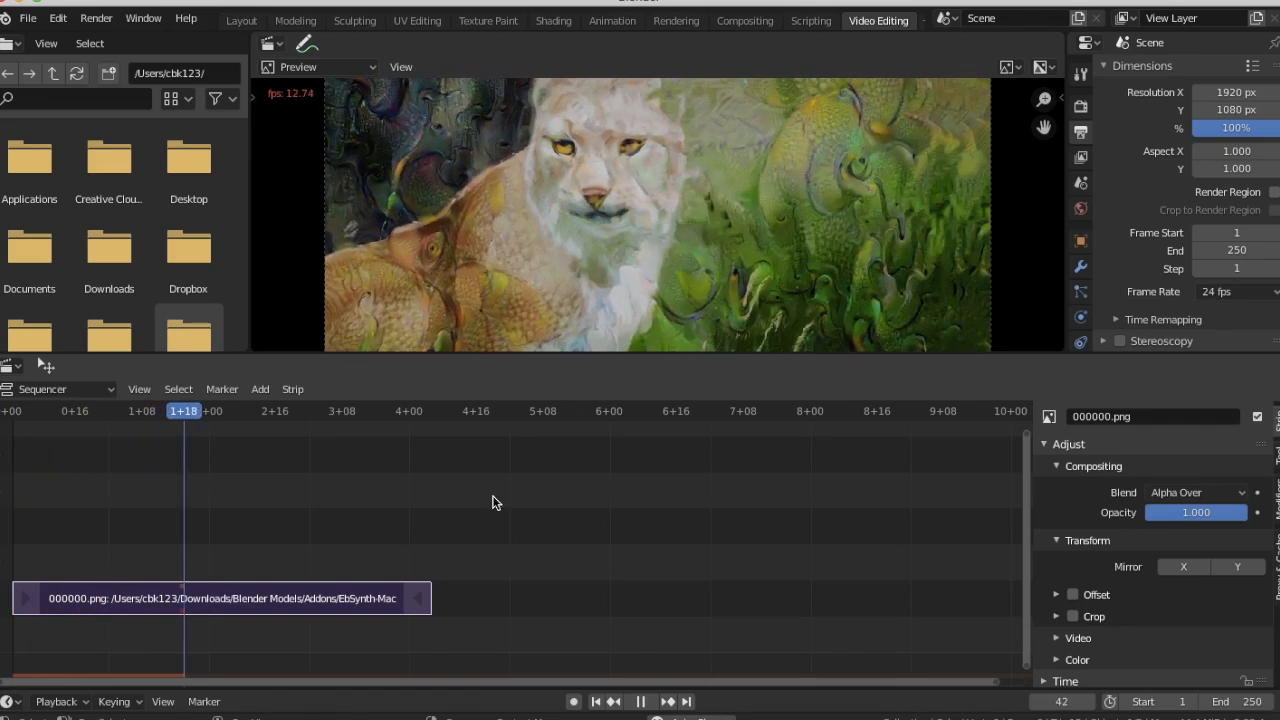
key(space)
key(space)
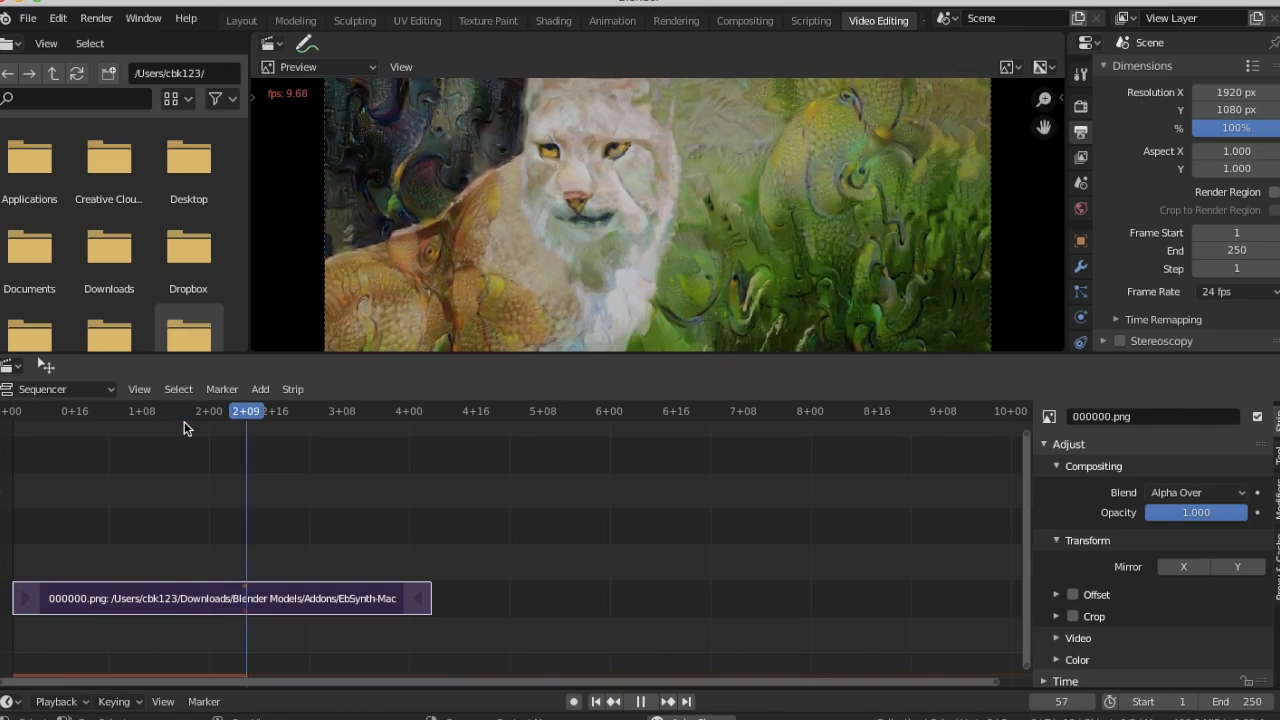
key(space)
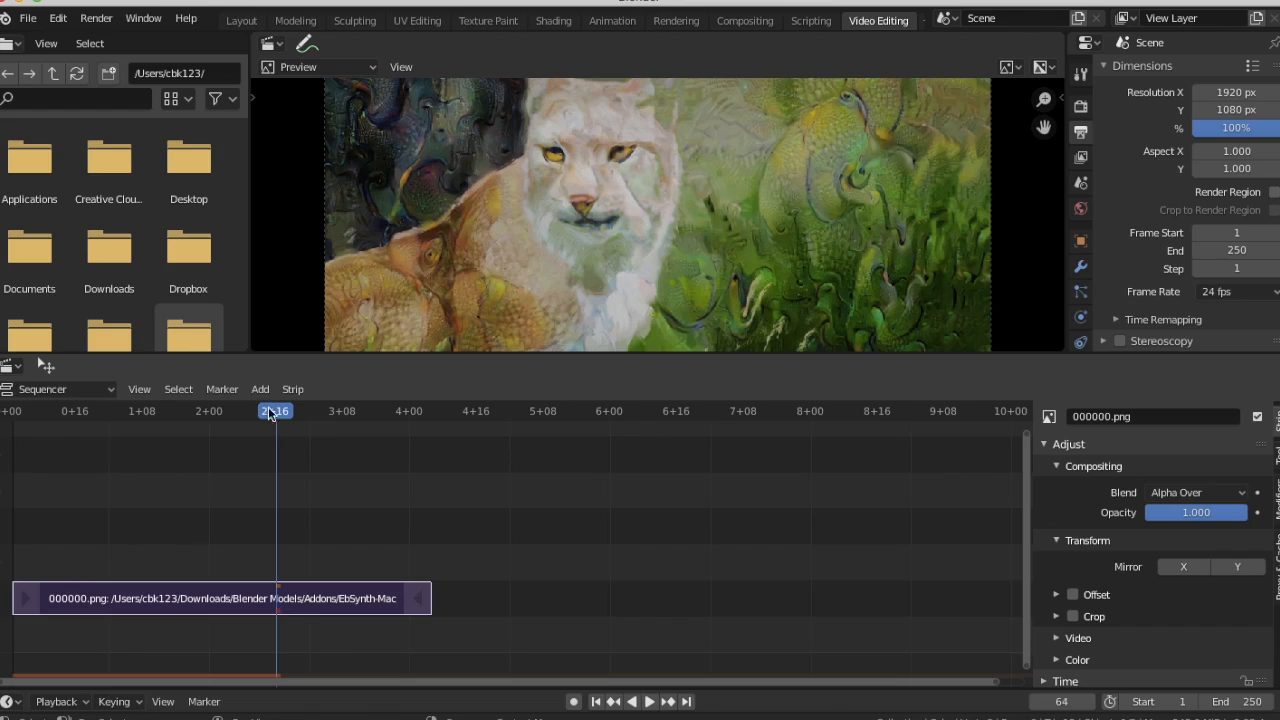
drag(278, 420, 12, 423)
Add all frames 00000.png to 00099.png from the out2 folder as a second image strip
click(260, 389)
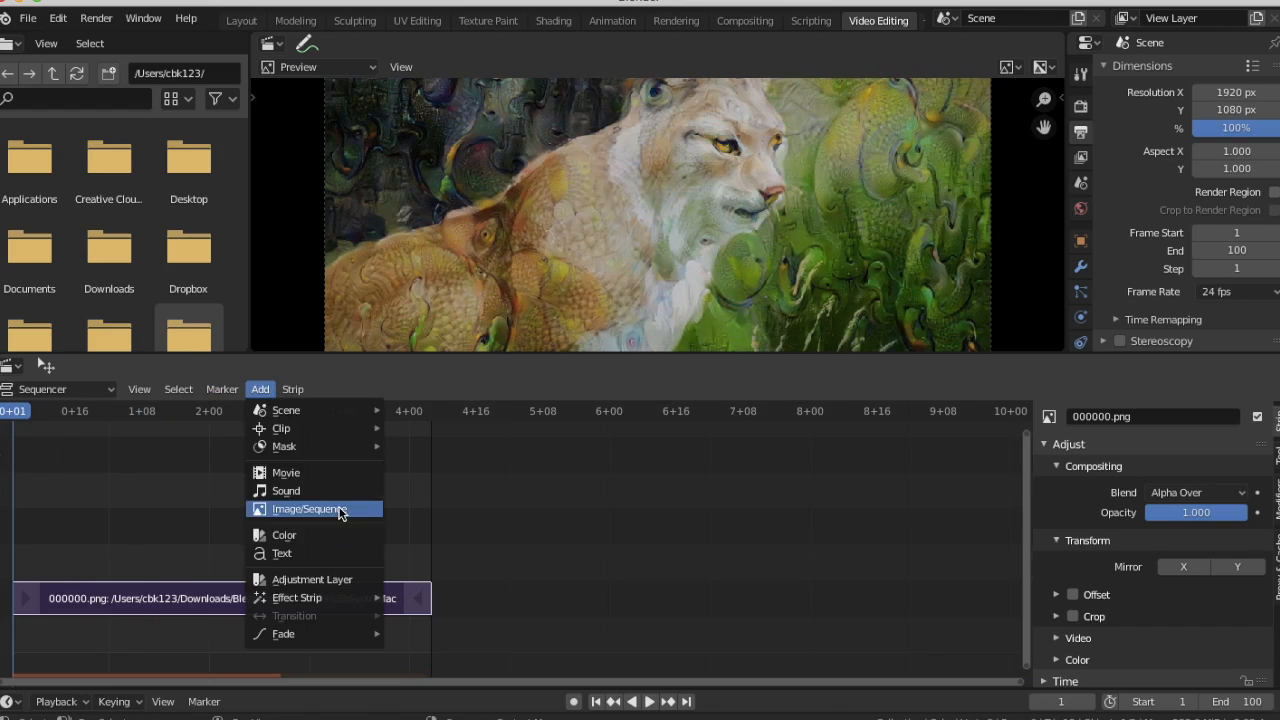
click(340, 514)
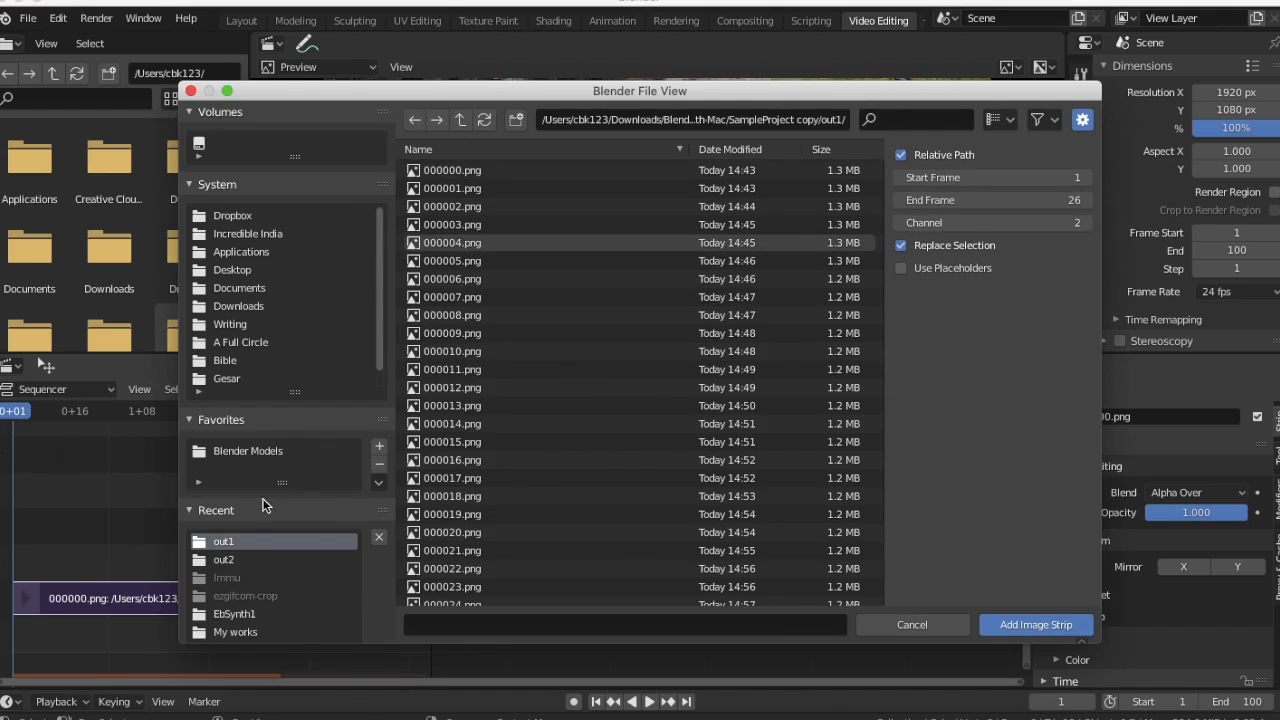
click(231, 562)
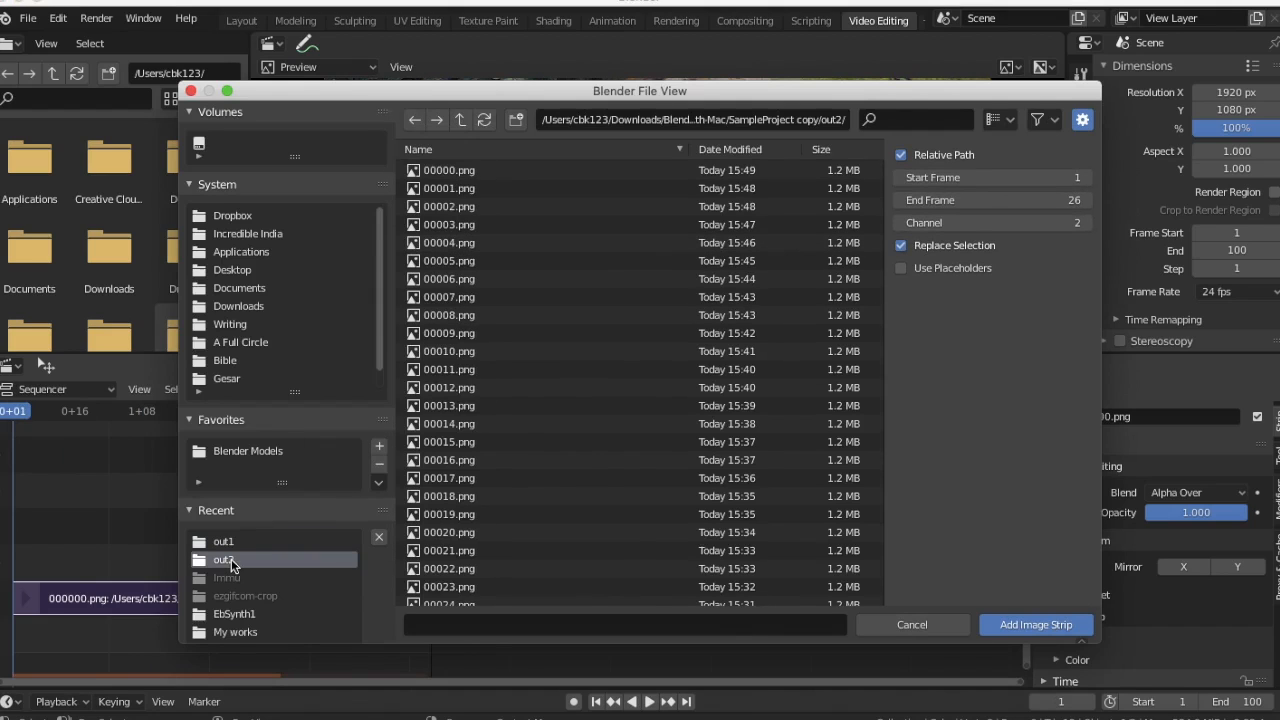
click(473, 178)
scroll(494, 470, down, 20)
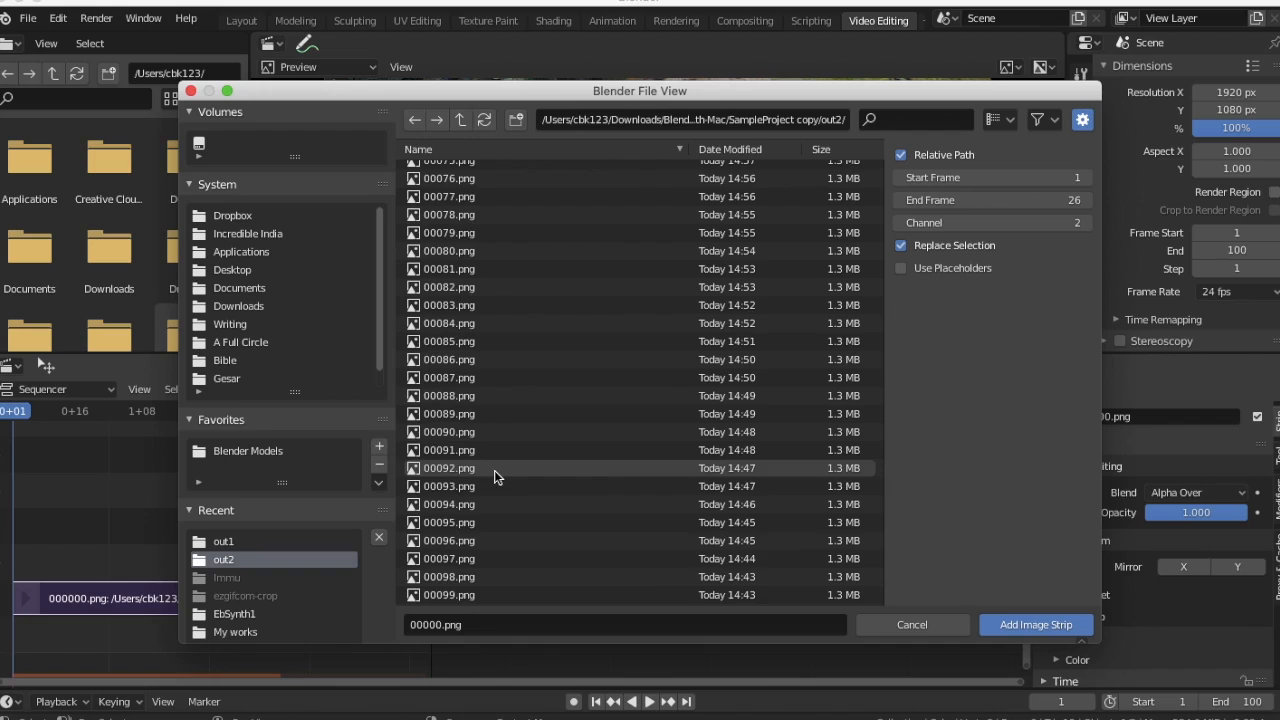
shift+click(445, 594)
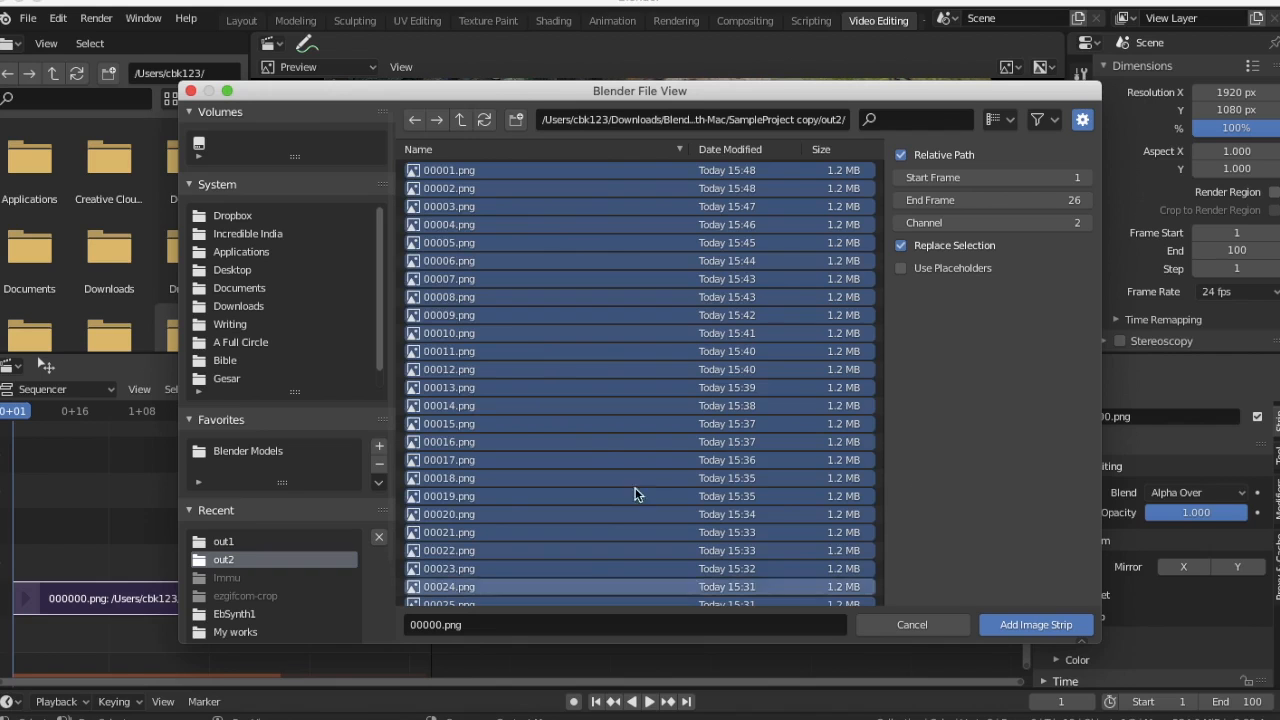
click(1030, 625)
Play back the stacked strips and return the playhead to the start
key(space)
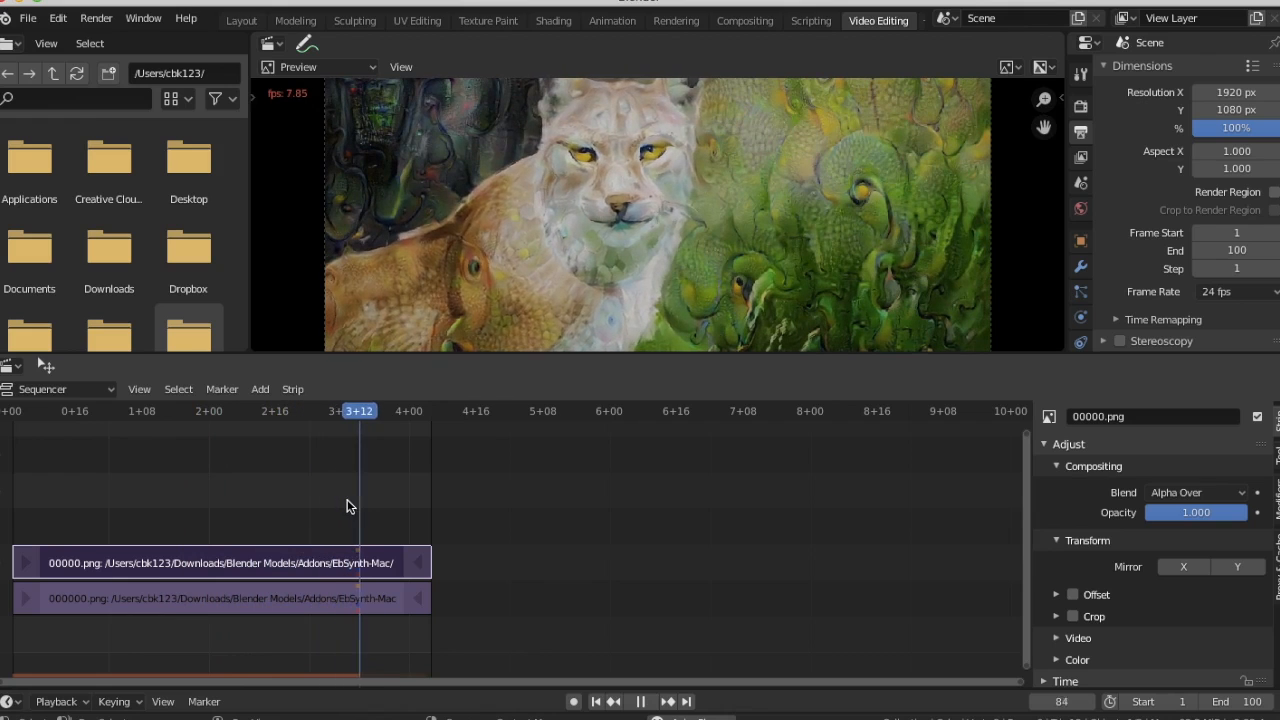
key(space)
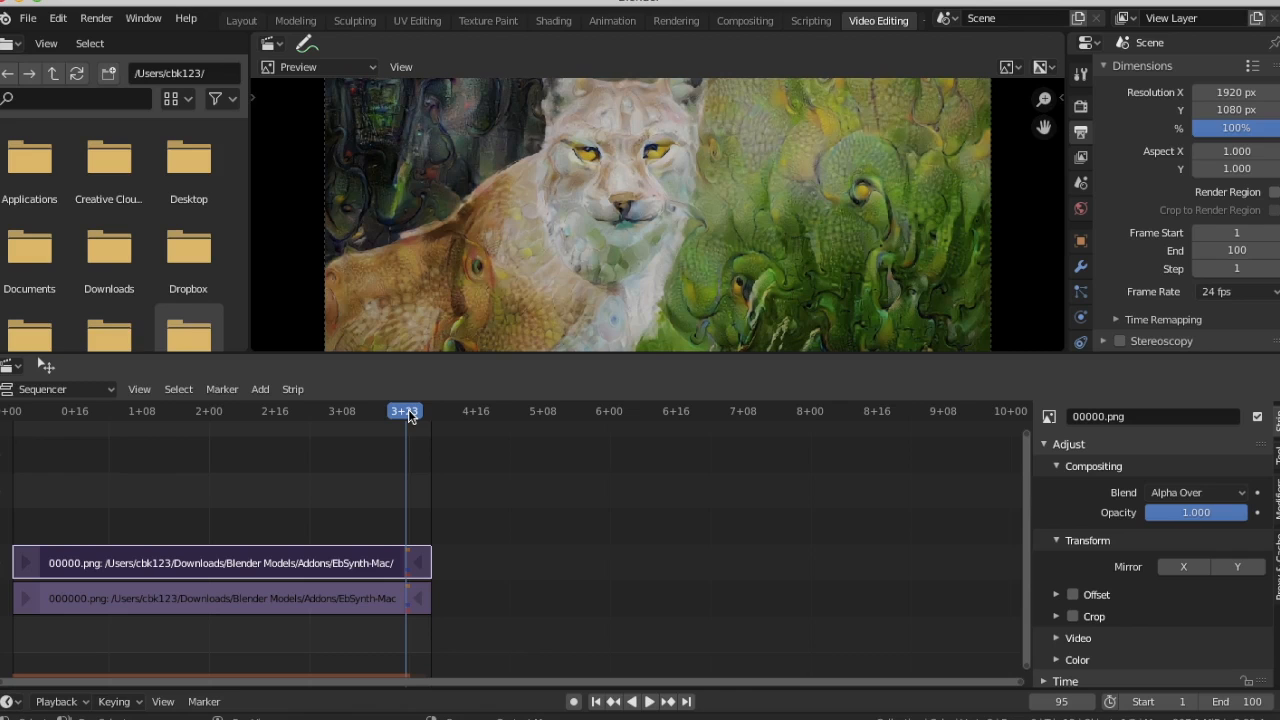
drag(408, 416, 10, 411)
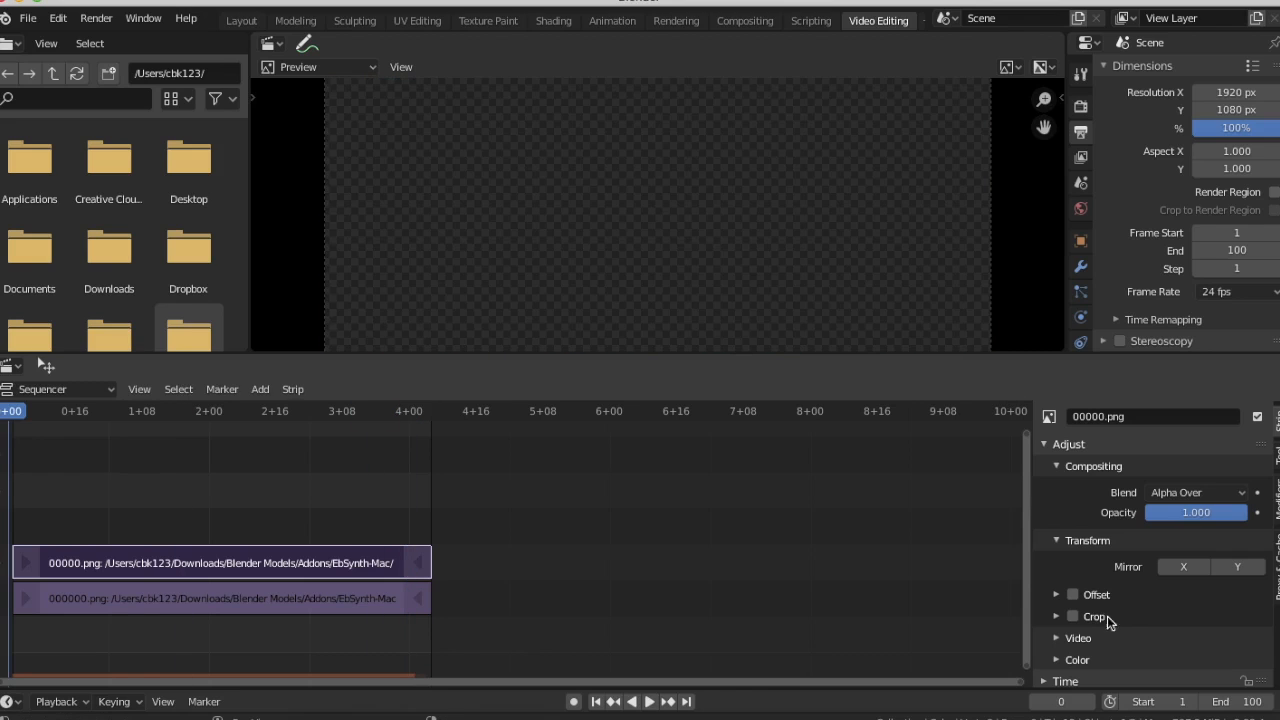
Delete the out1 image strip from the lower channel of the sequencer
click(320, 590)
right_click(320, 590)
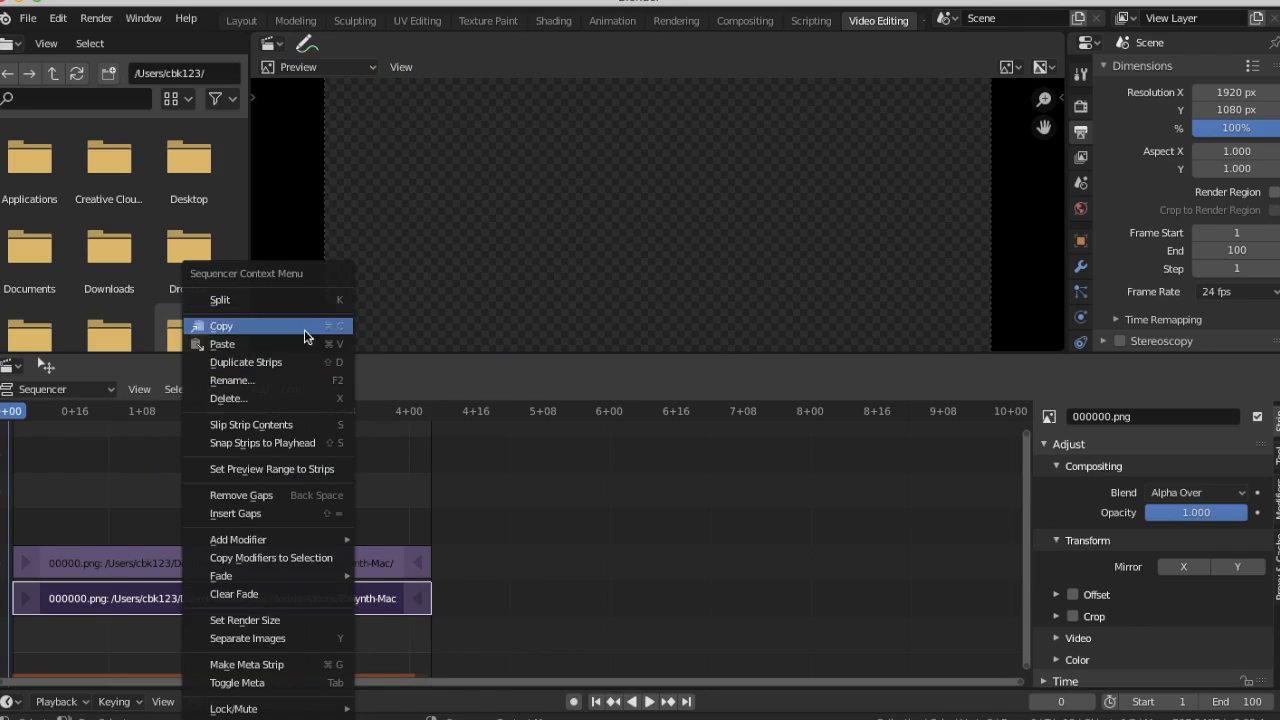
click(285, 400)
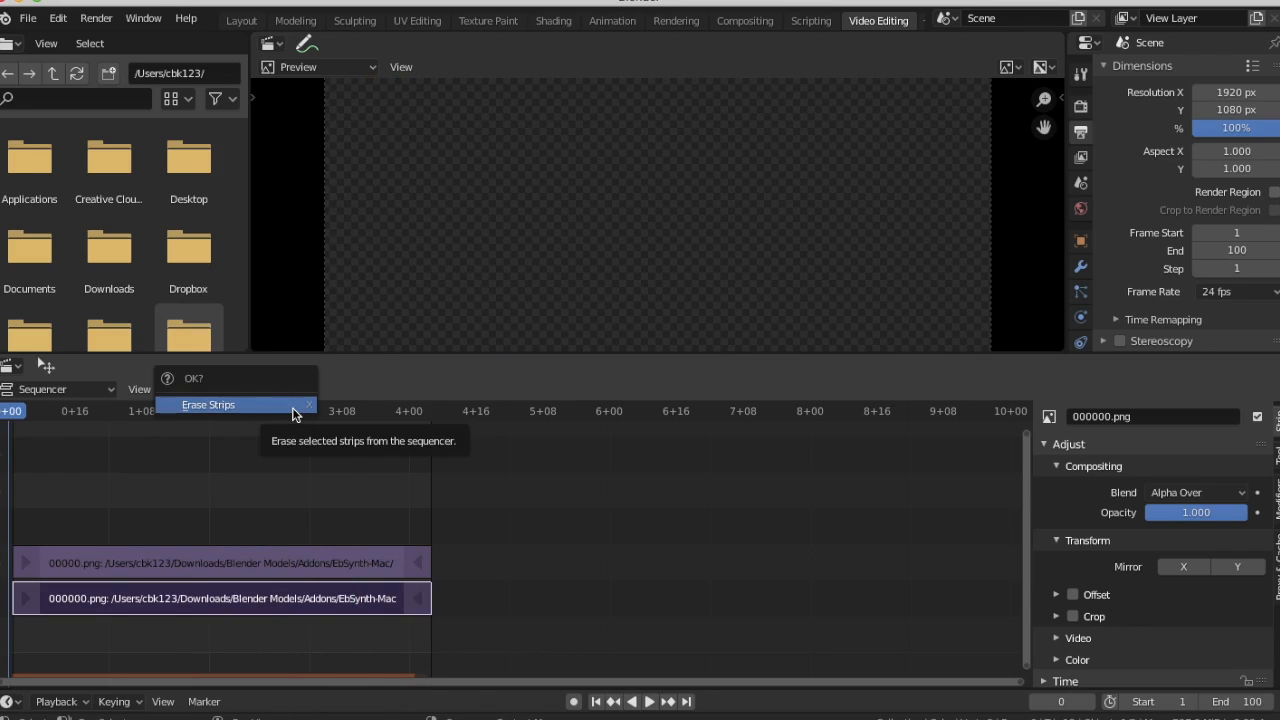
click(290, 405)
Play back the remaining out2 strip and scrub the playhead back to frame 1
key(space)
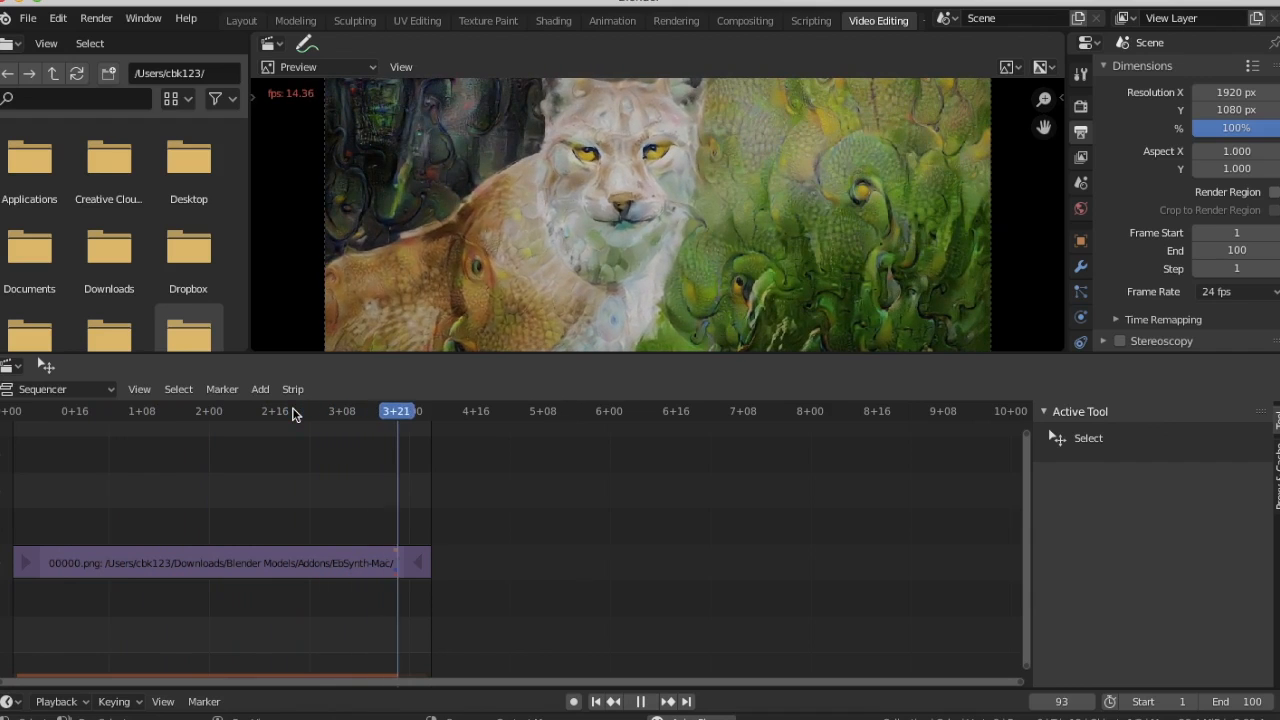
key(space)
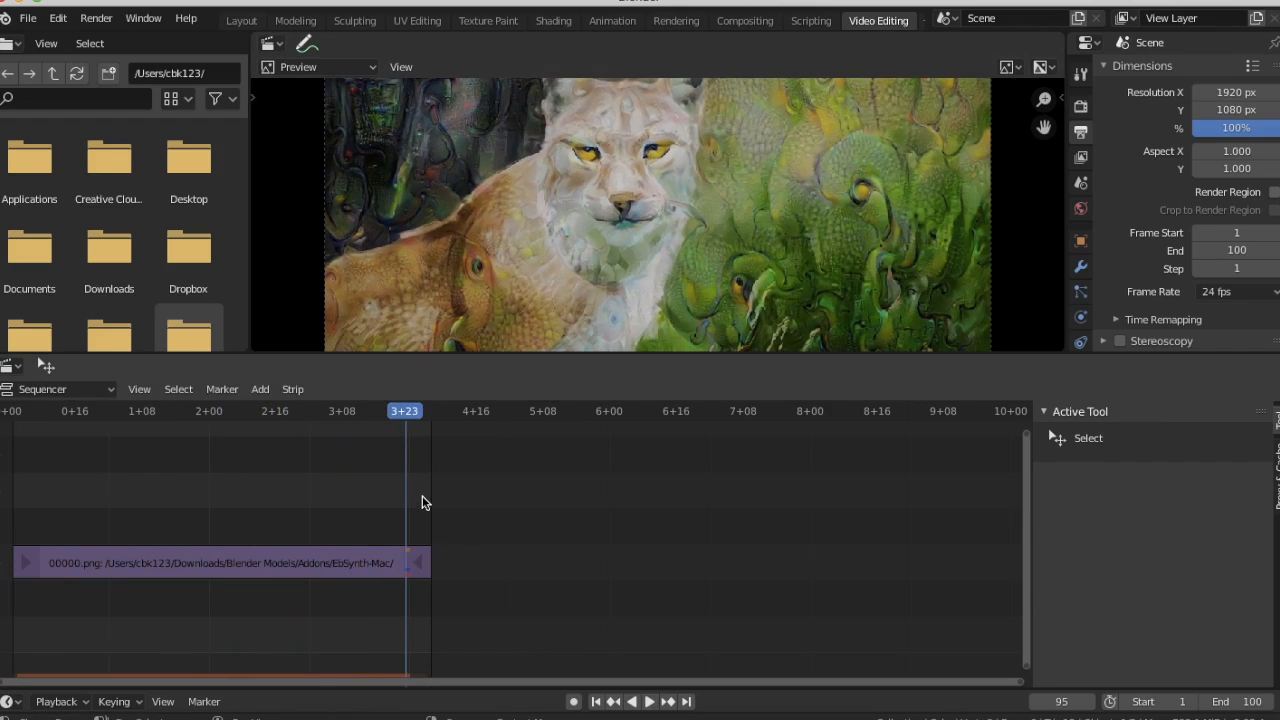
key(space)
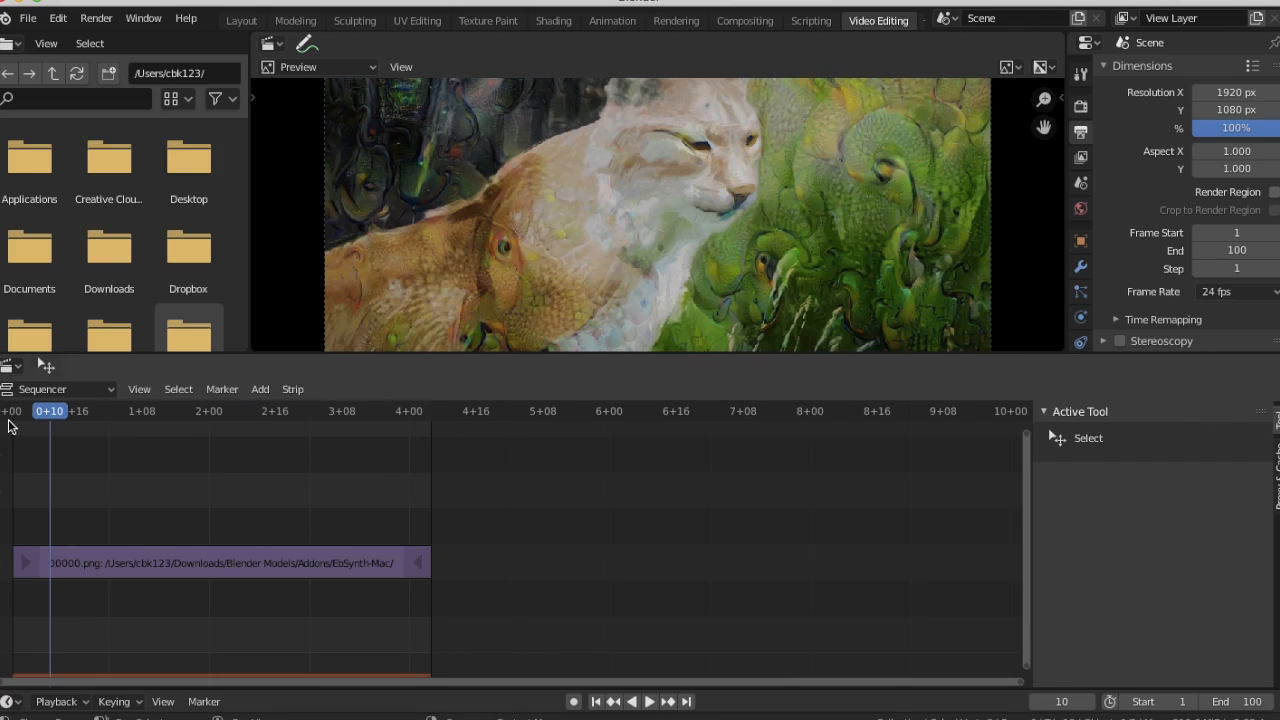
drag(52, 415, 3, 417)
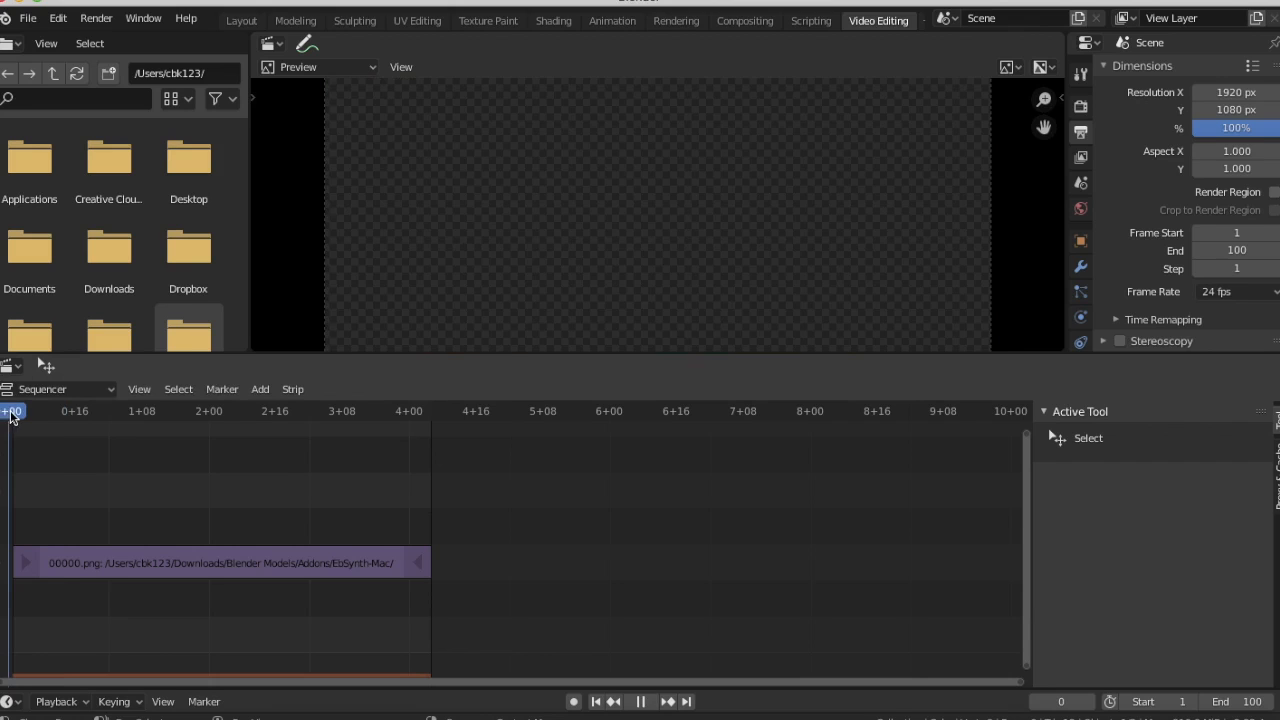
drag(10, 416, 19, 416)
key(Escape)
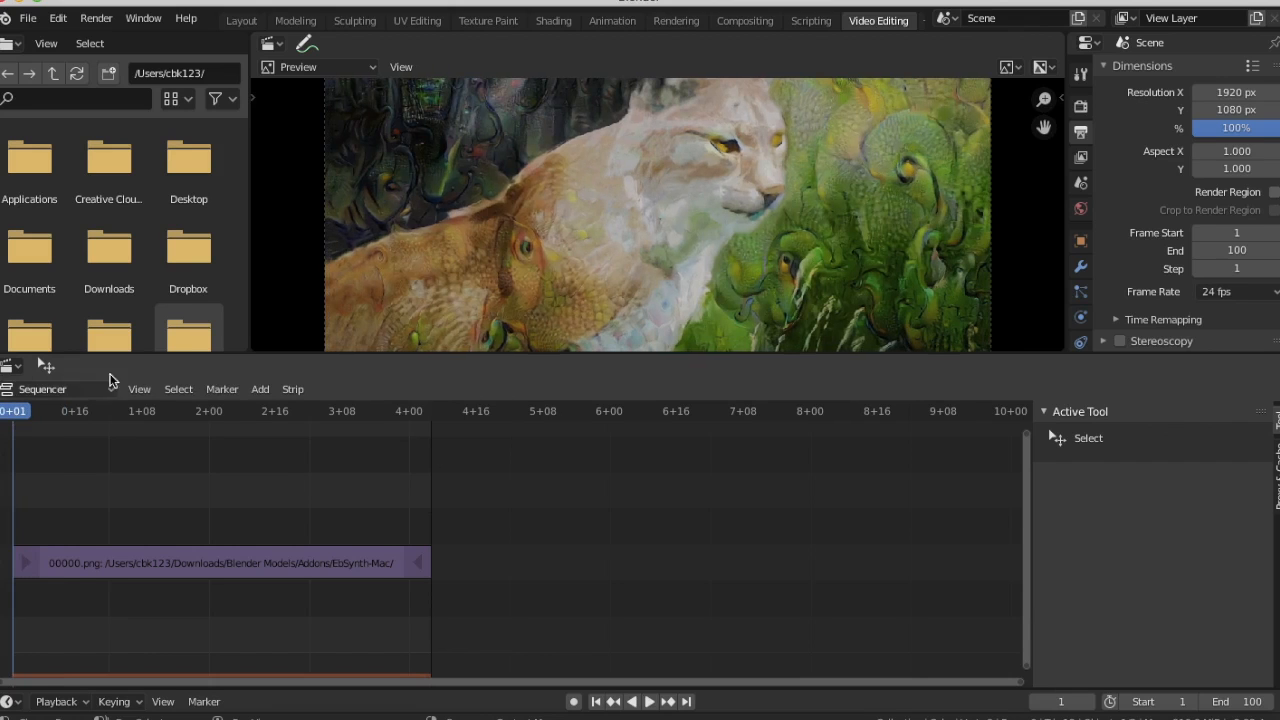
Add frames 000000.png to 000099.png from the out1 folder as an image strip and play back the stacked strips
click(266, 392)
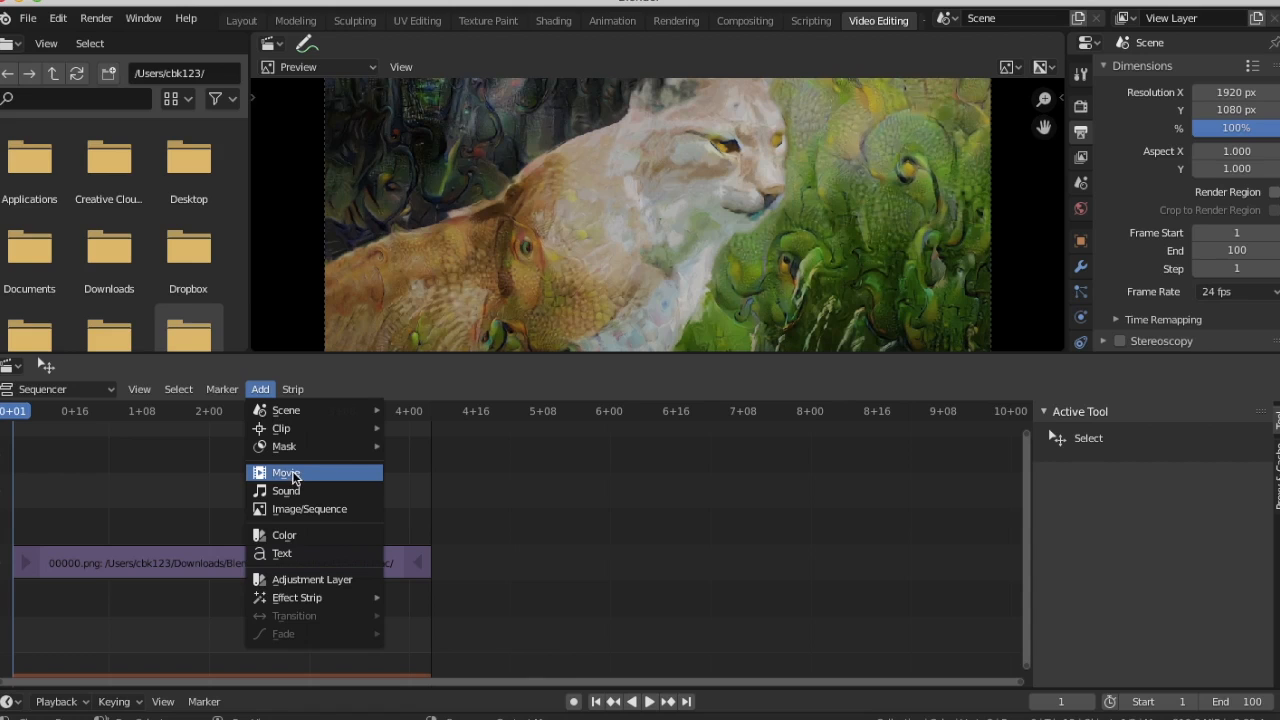
click(298, 510)
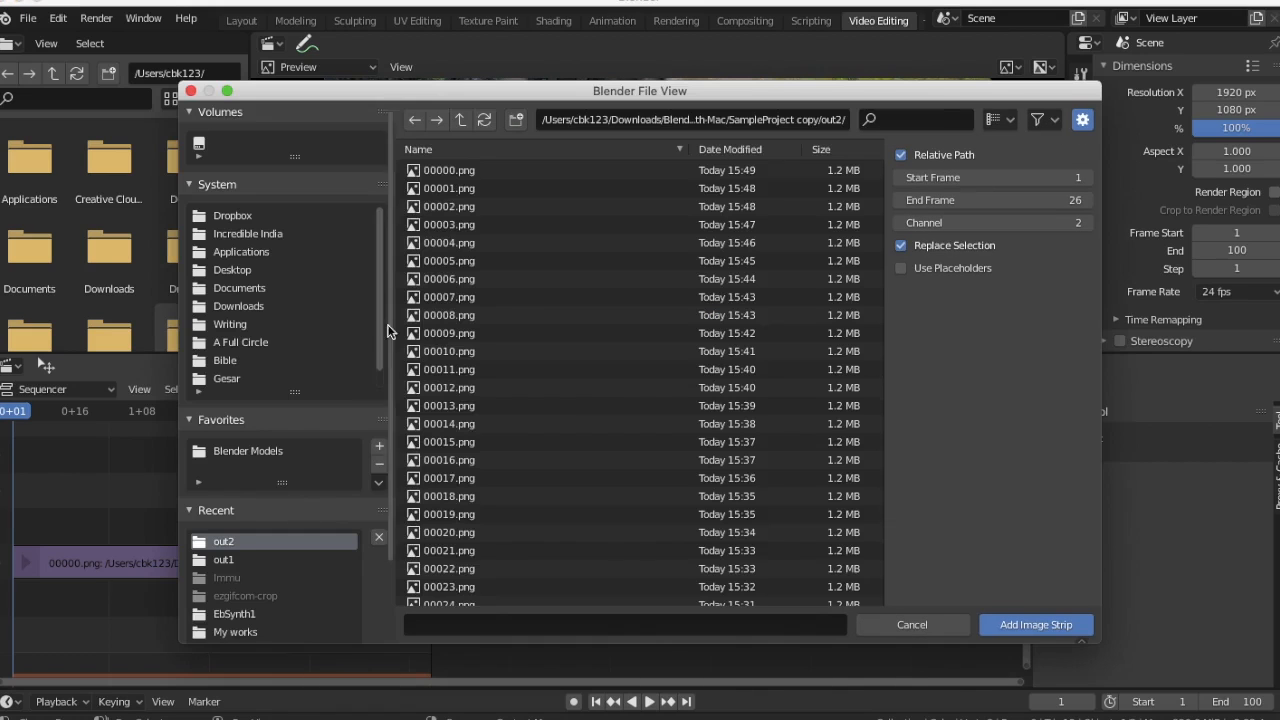
click(223, 560)
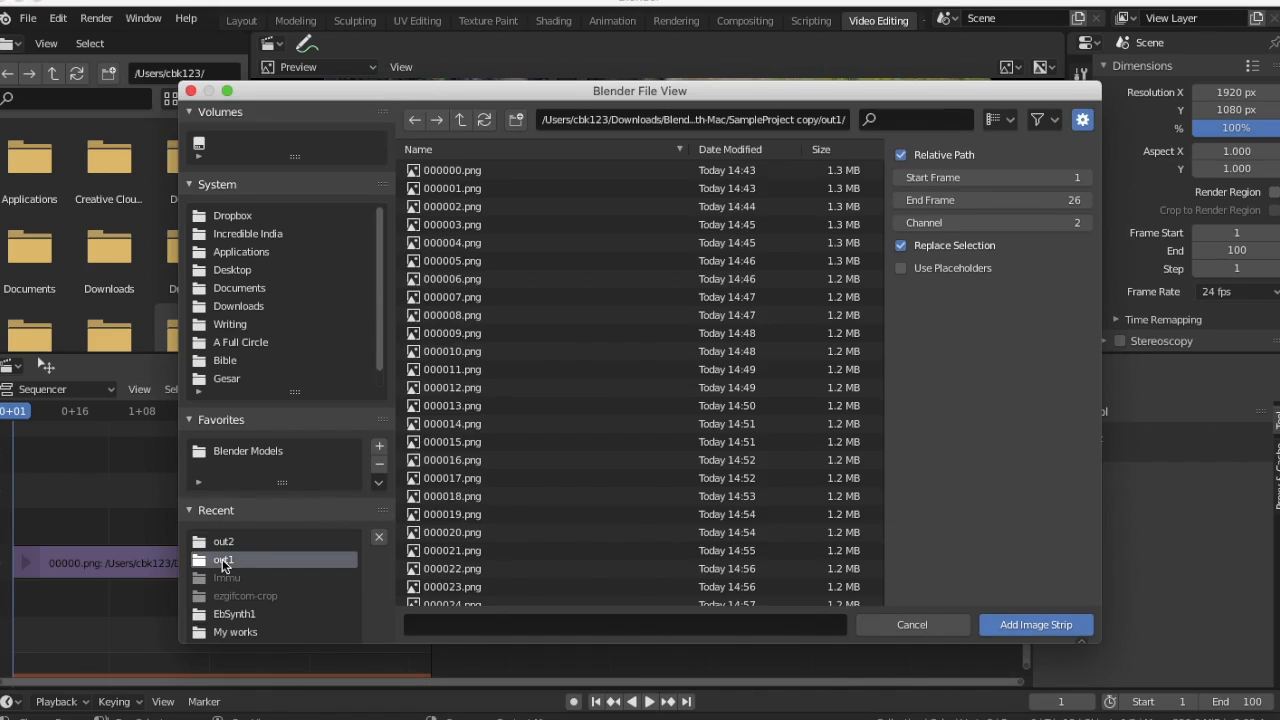
click(452, 174)
scroll(468, 427, down, 15)
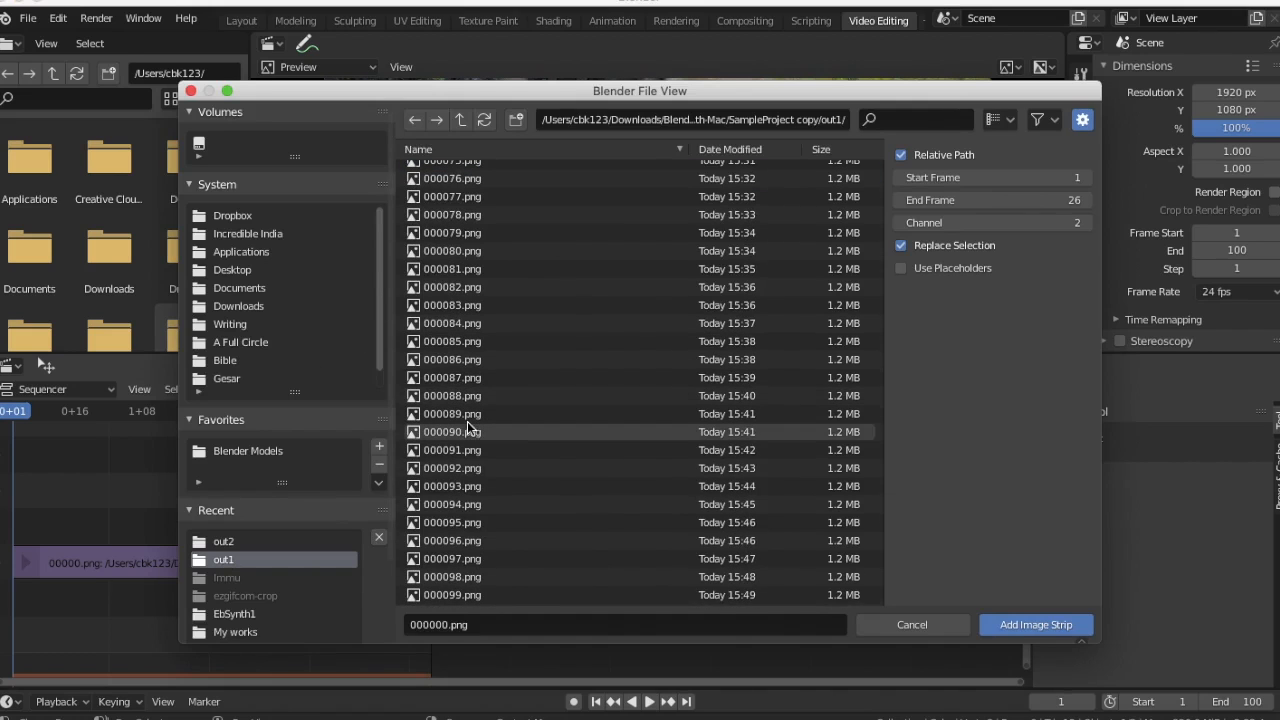
shift+click(443, 598)
click(1018, 628)
key(space)
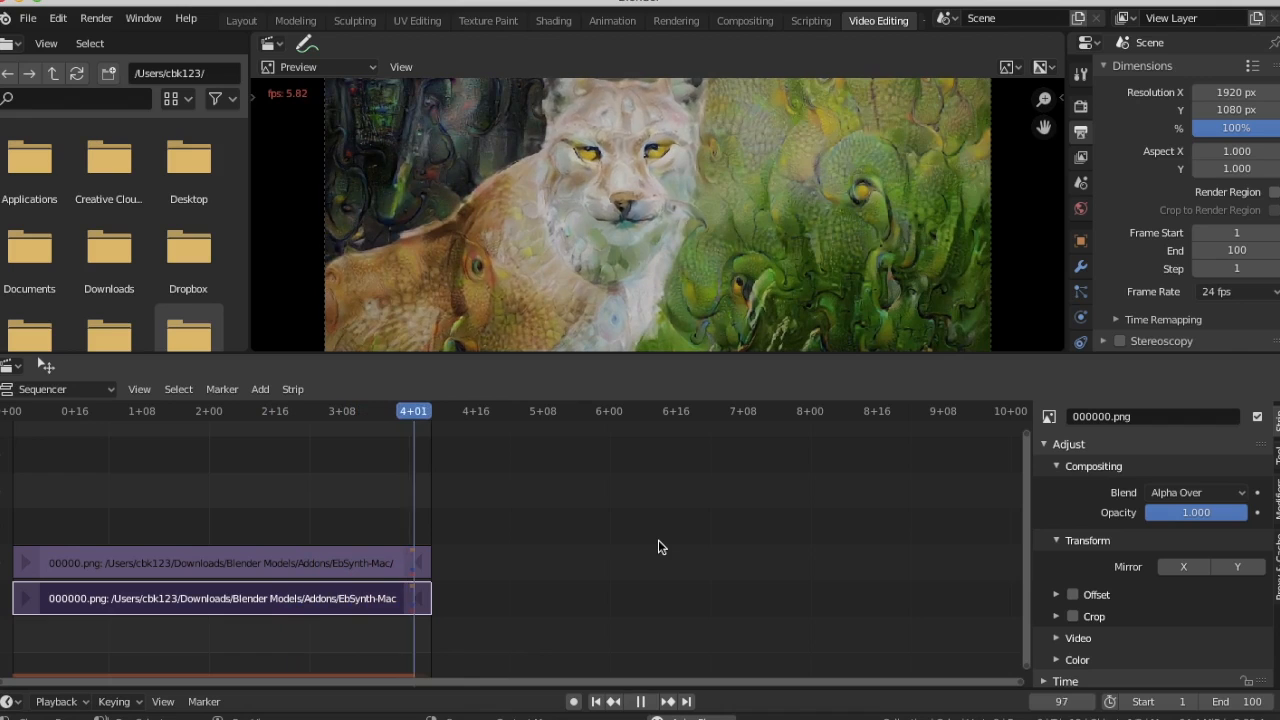
key(Escape)
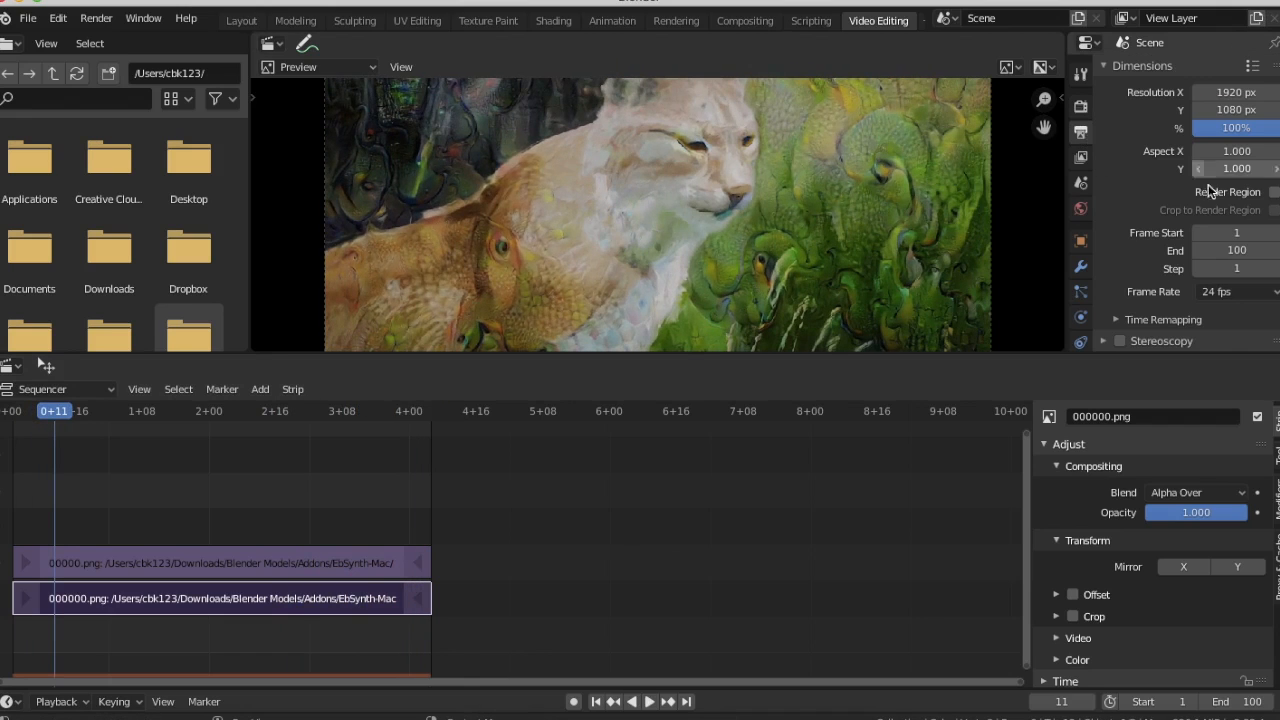
Set the render output to a file named merged in the out1 folder, with FFmpeg video as the file format
scroll(1200, 180, down, 4)
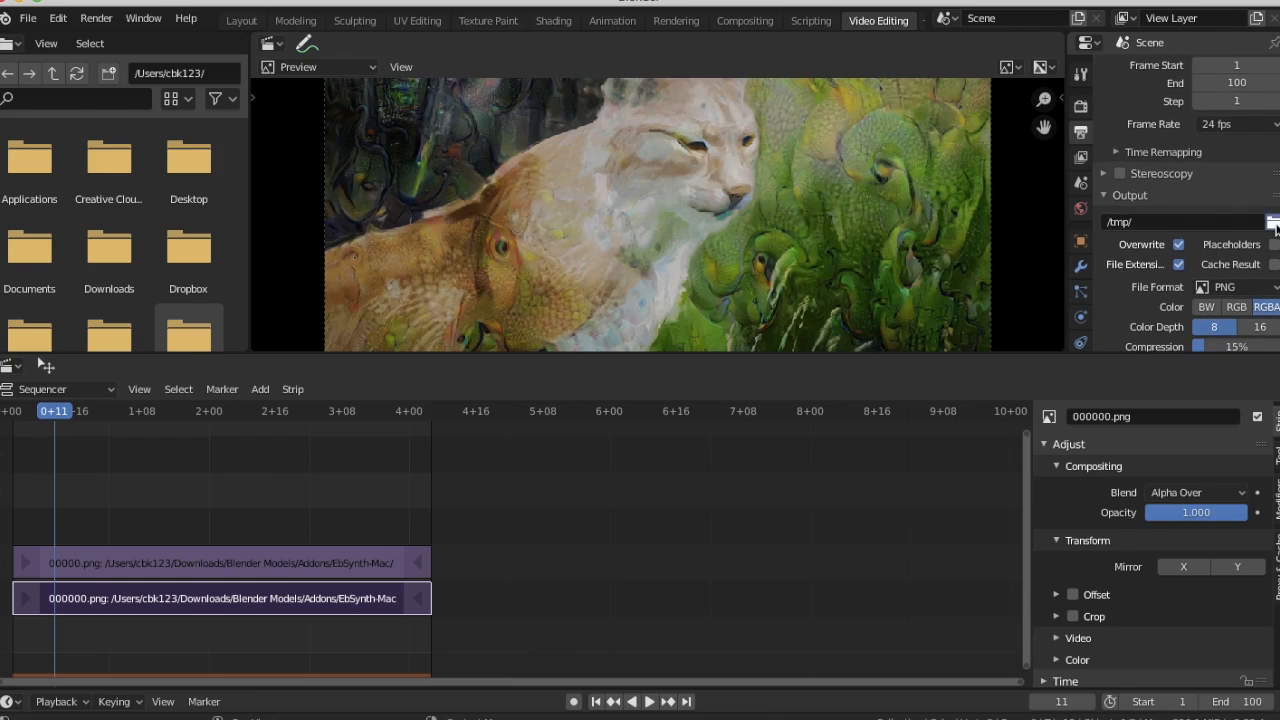
click(1273, 222)
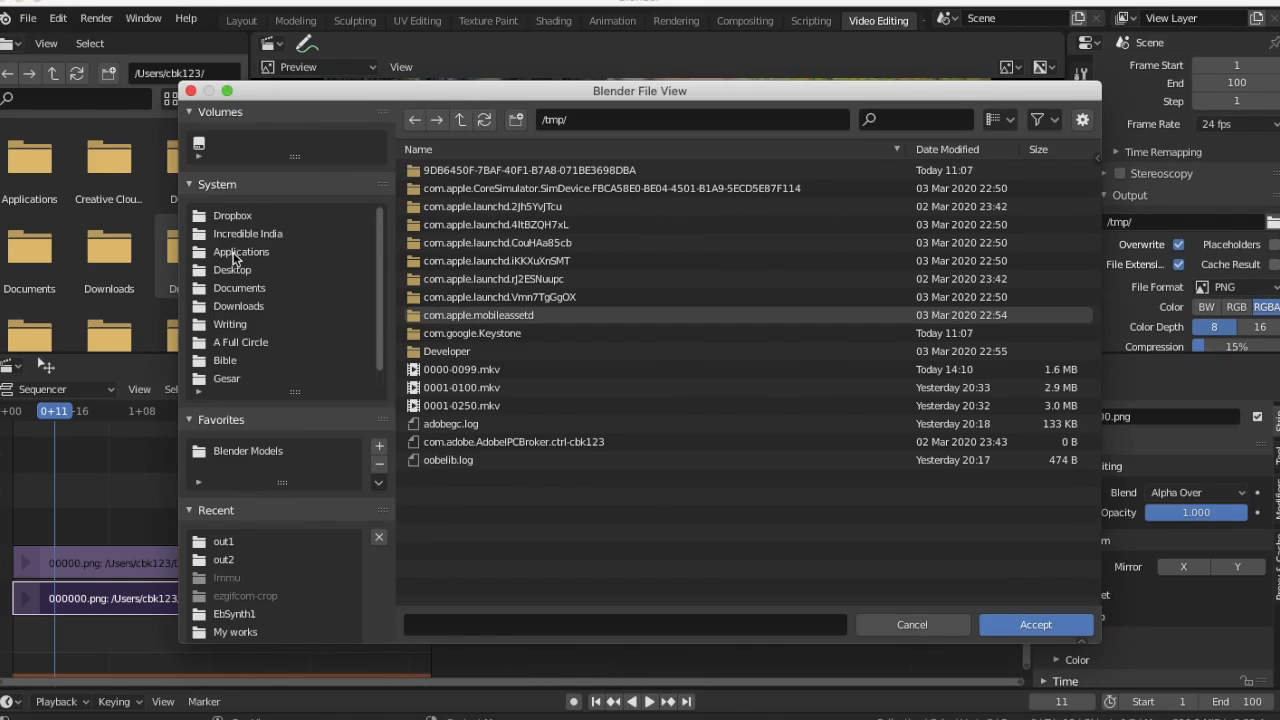
click(223, 542)
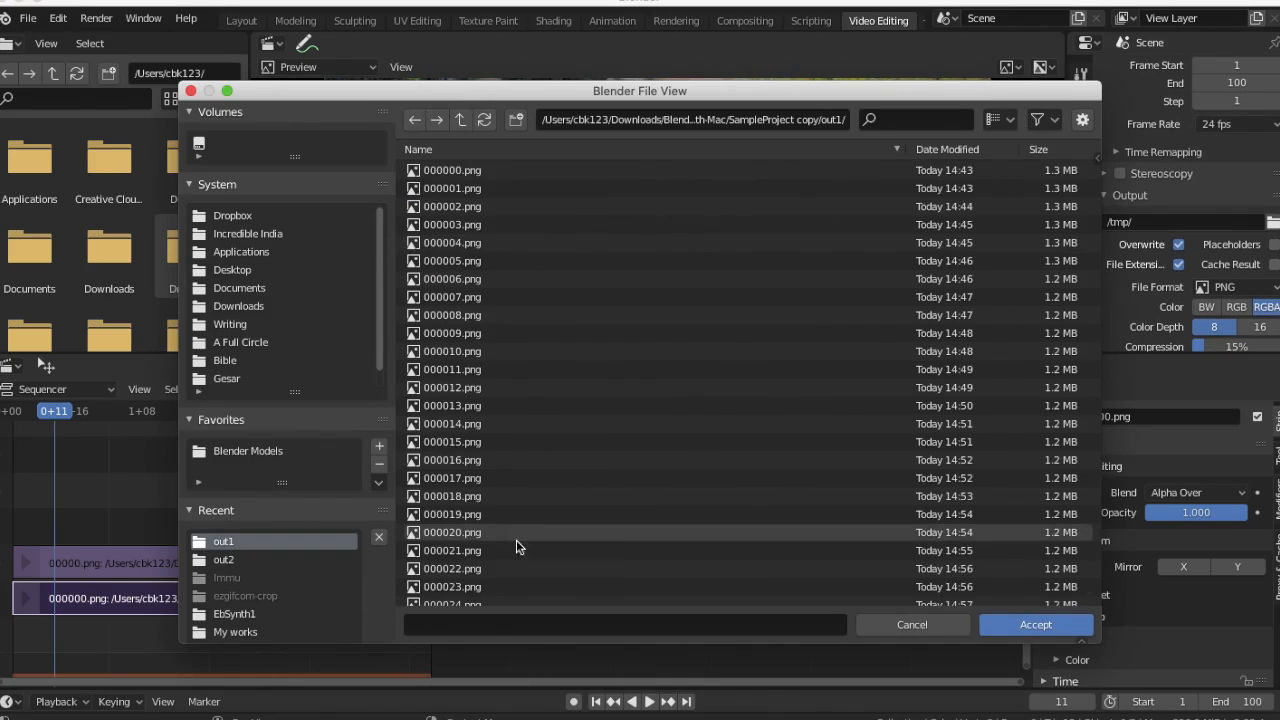
click(459, 620)
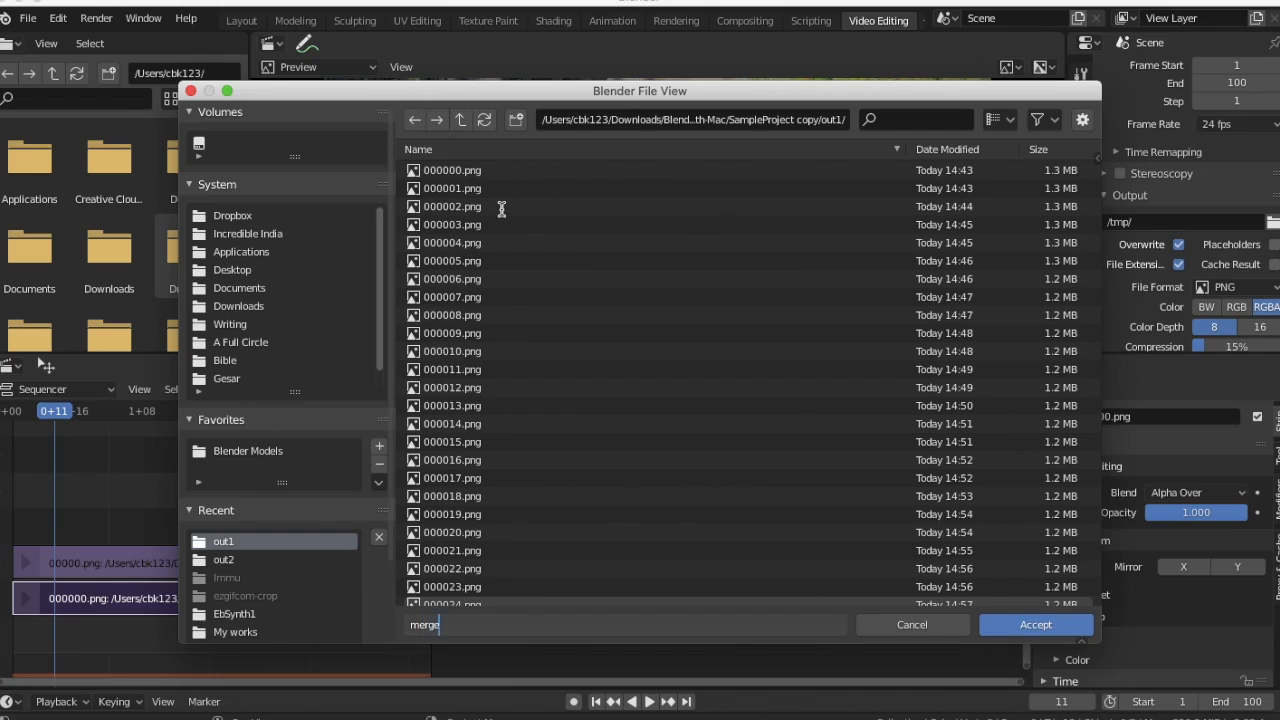
click(1064, 626)
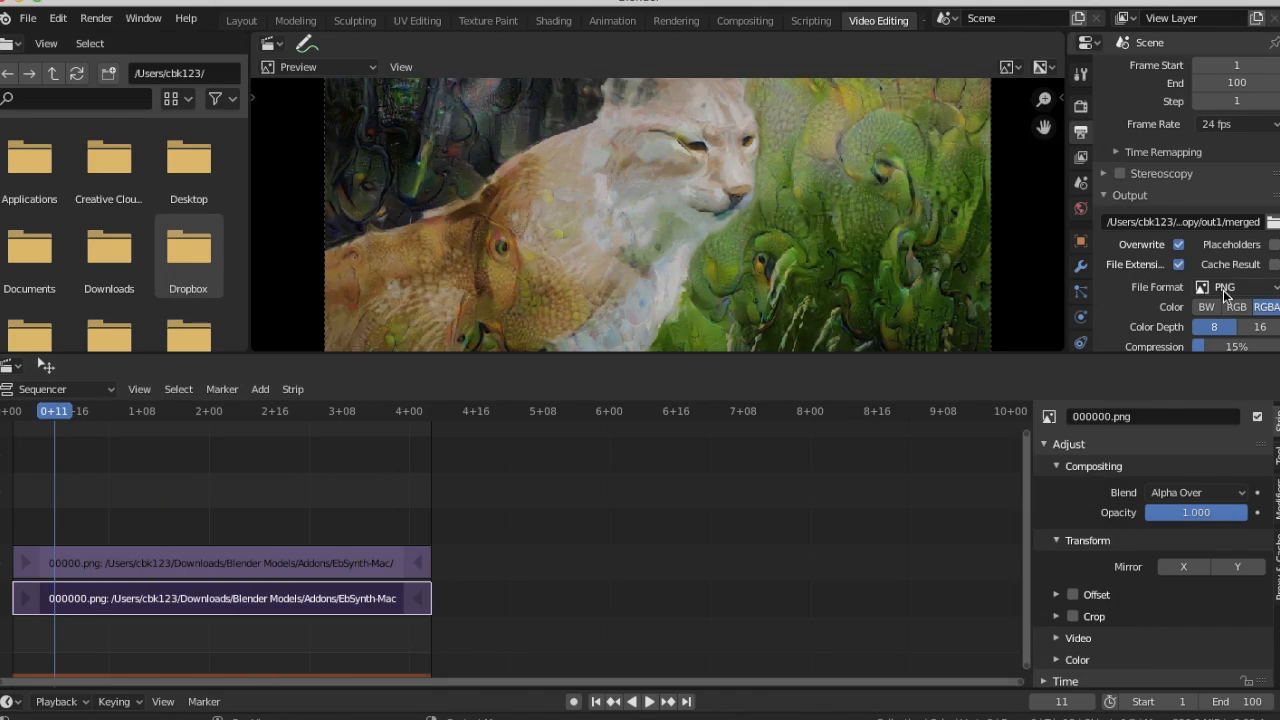
click(1223, 290)
click(1201, 393)
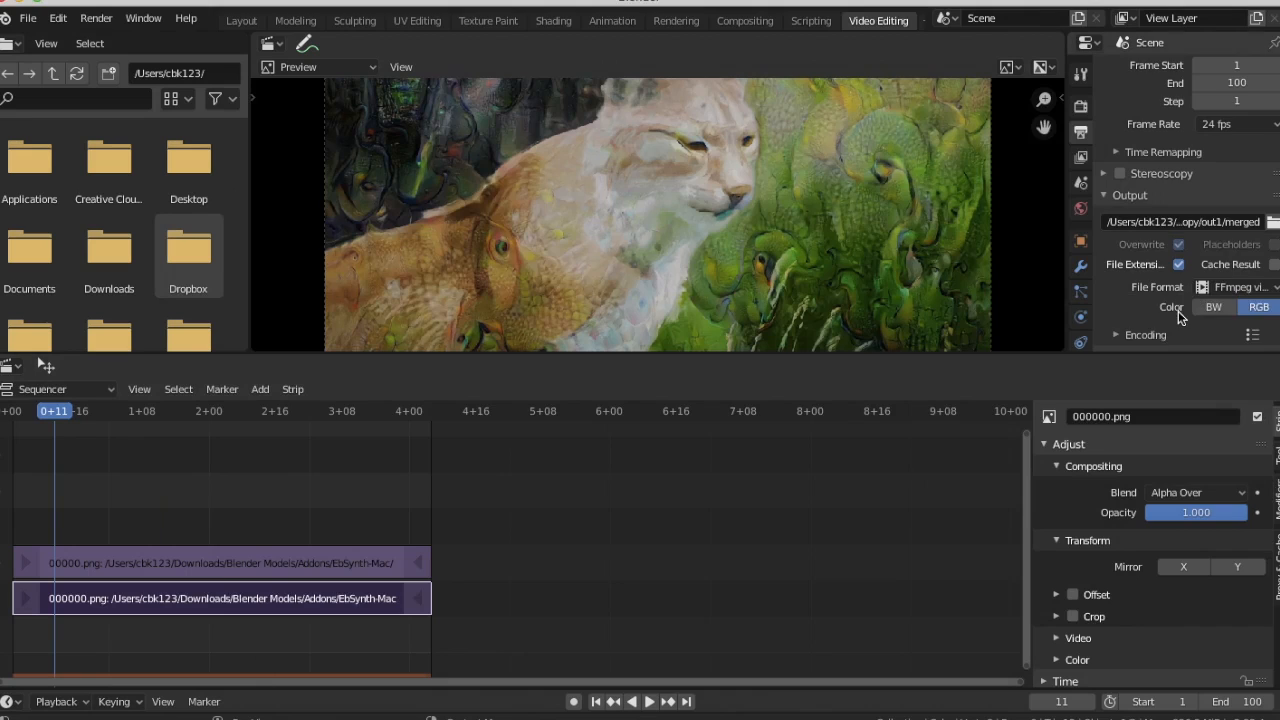
Render the animation and close the render window
scroll(1180, 316, down, 2)
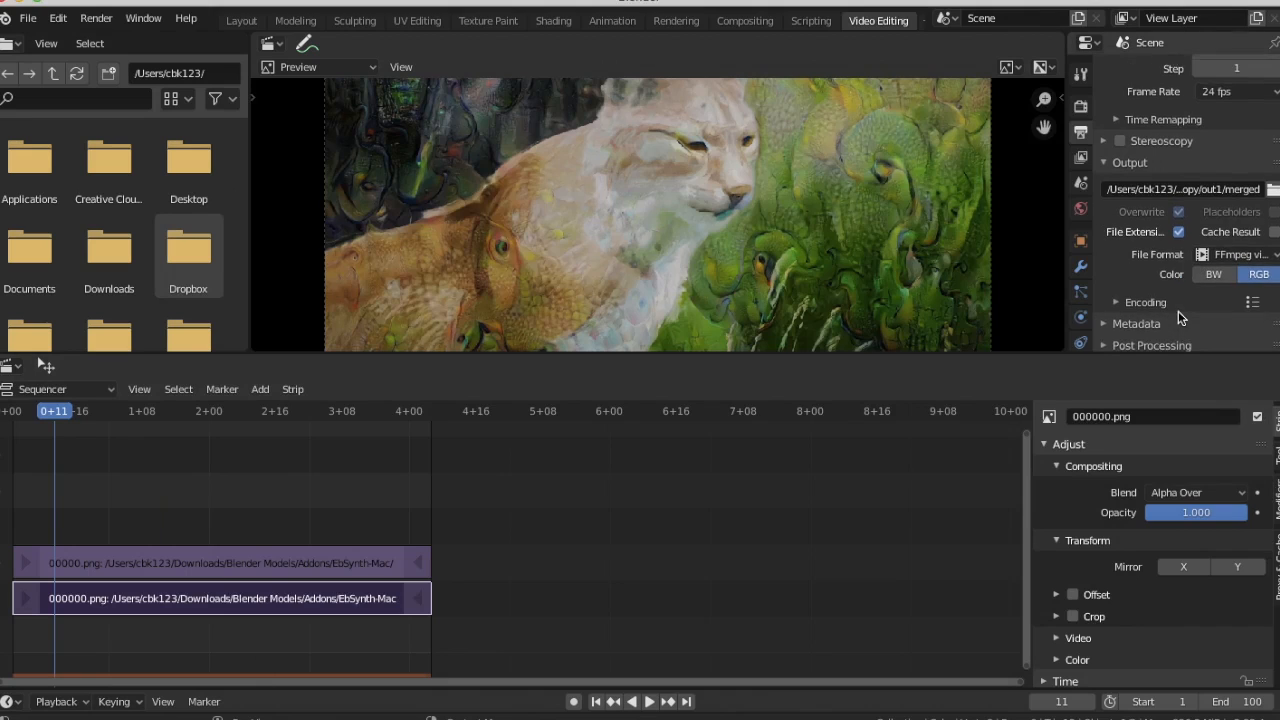
click(95, 19)
click(140, 57)
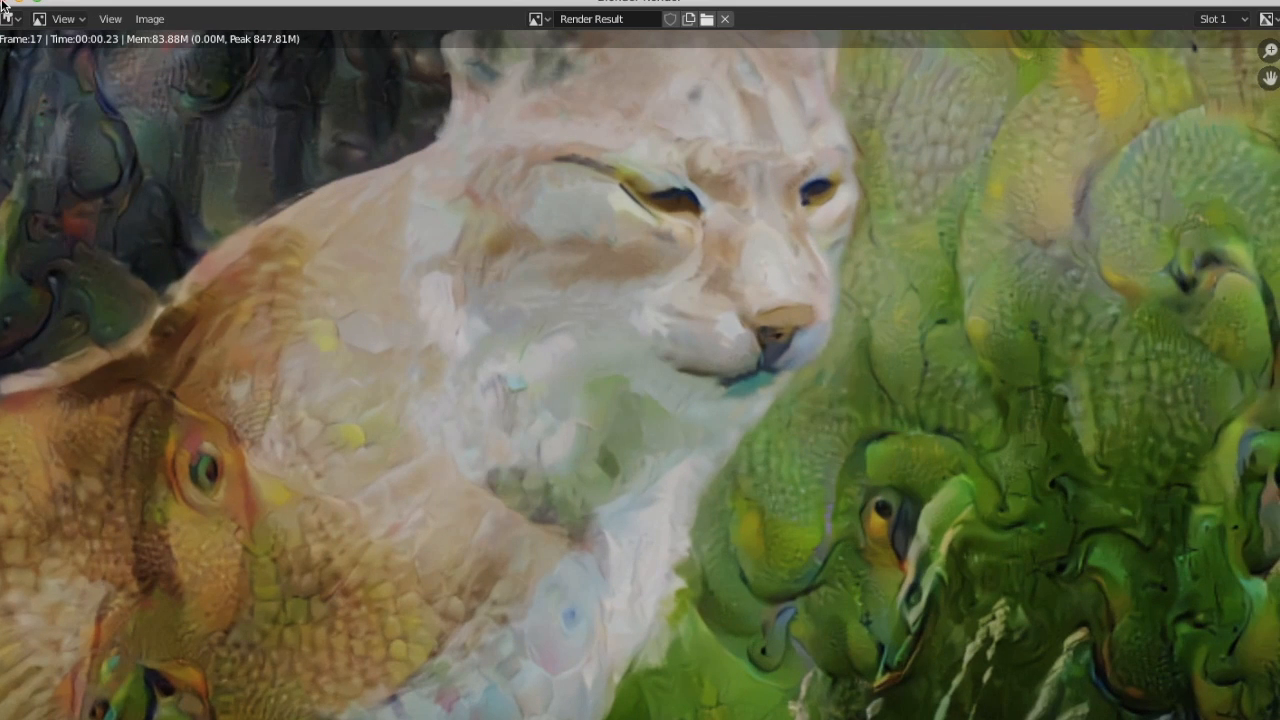
click(6, 5)
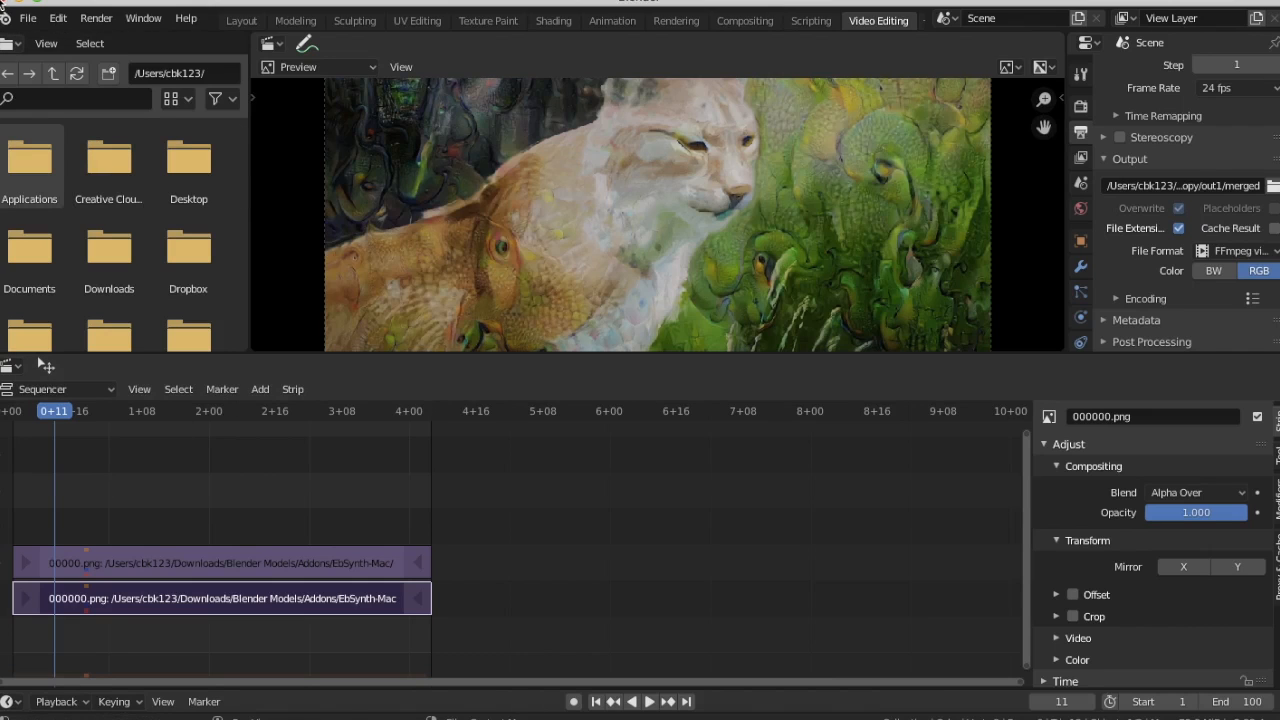
Switch to Finder, open the EbSynth-Mac folder under Blender Models > Addons, and play Original.mp4
click(20, 3)
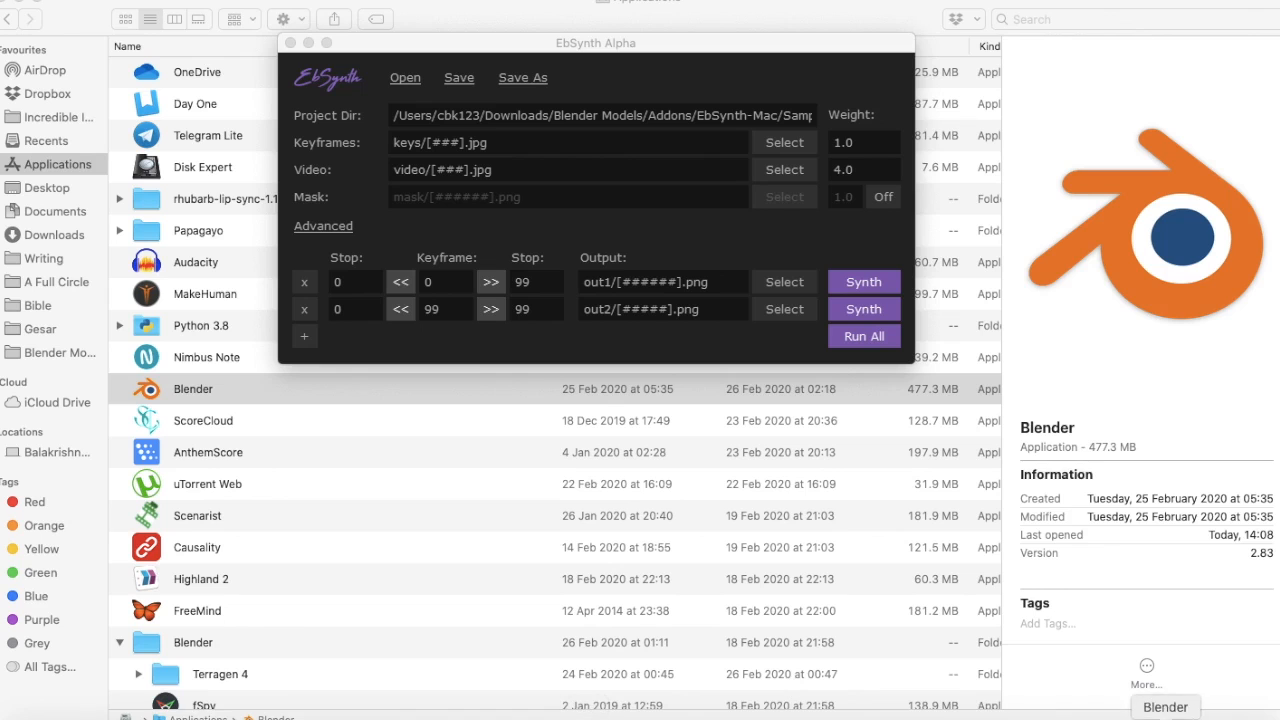
click(70, 358)
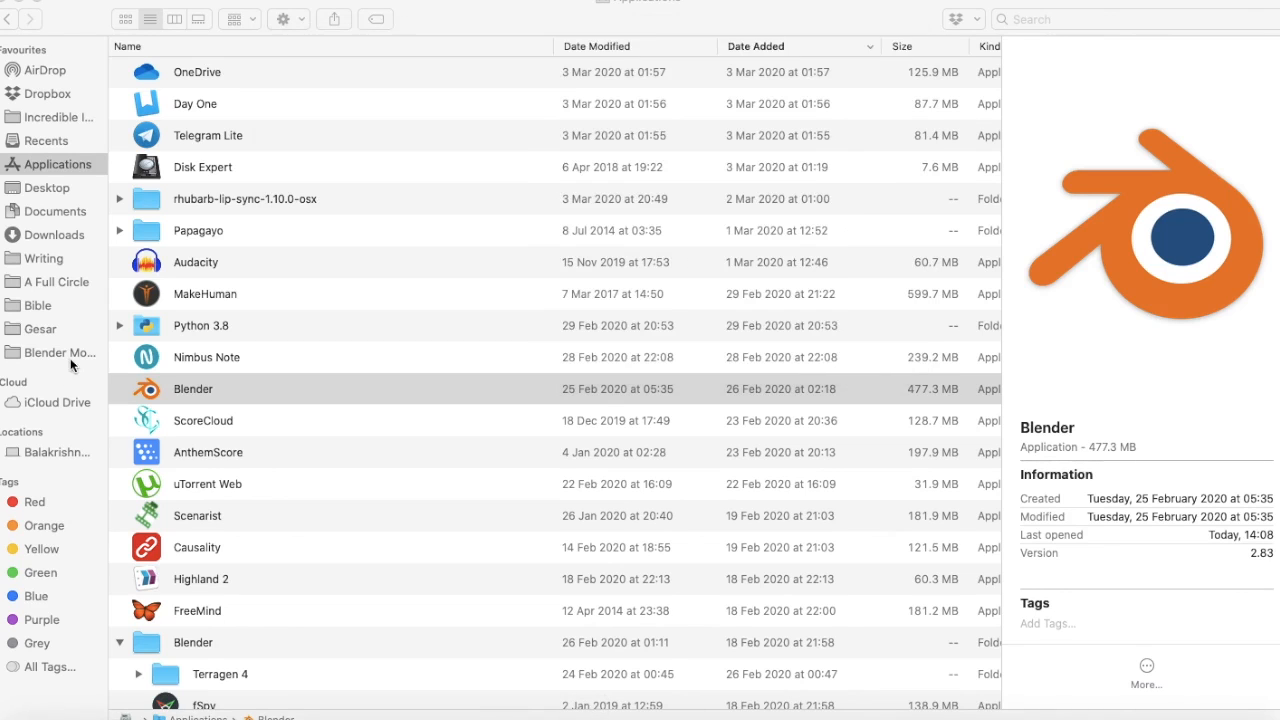
click(51, 352)
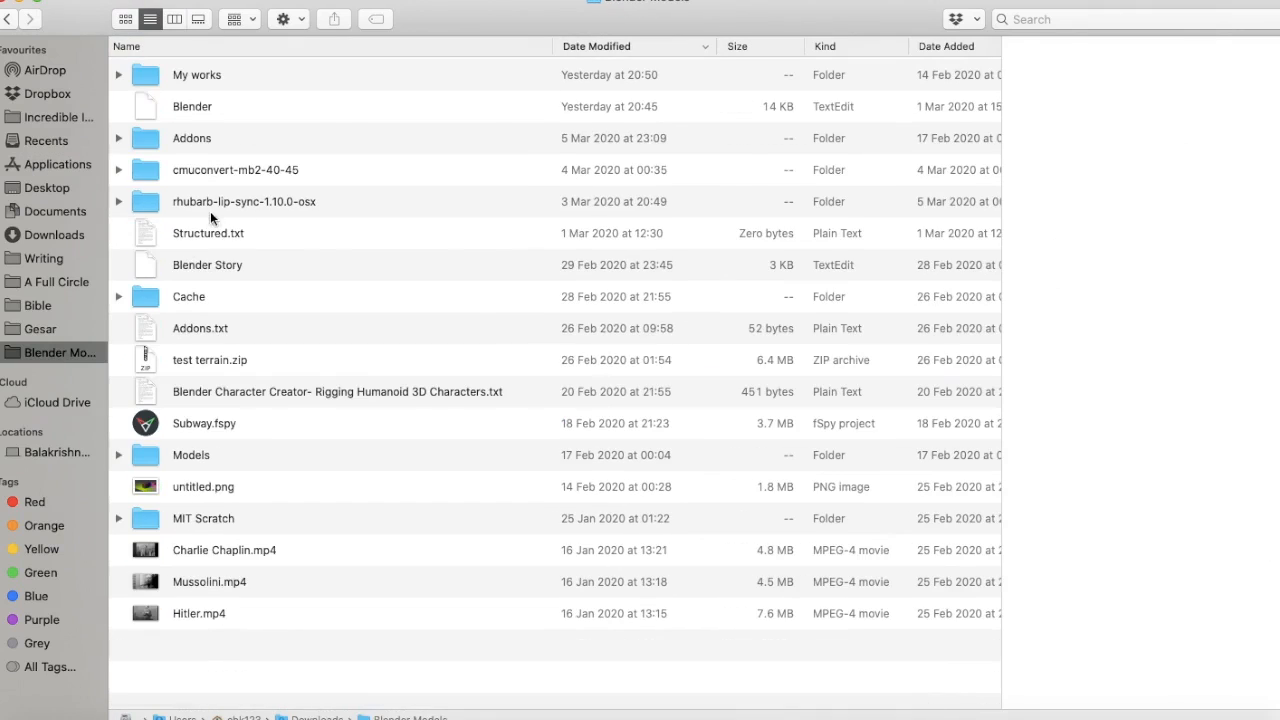
double_click(153, 135)
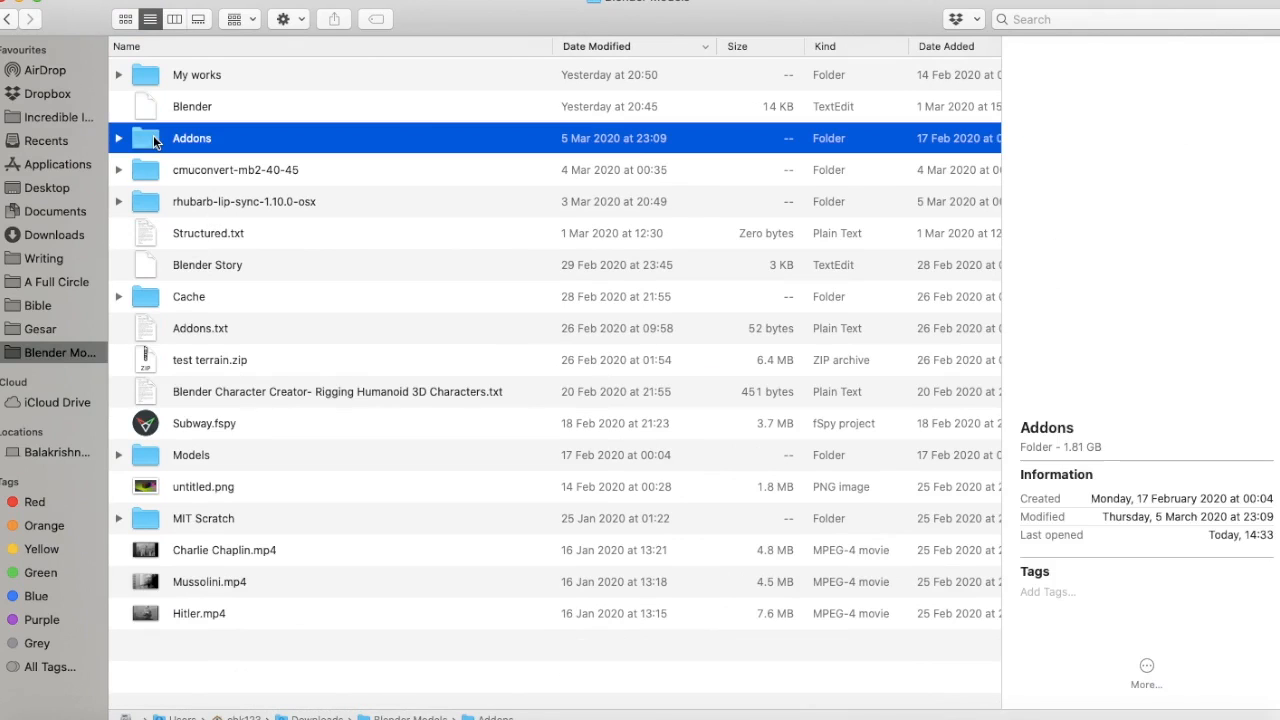
scroll(218, 192, up, 5)
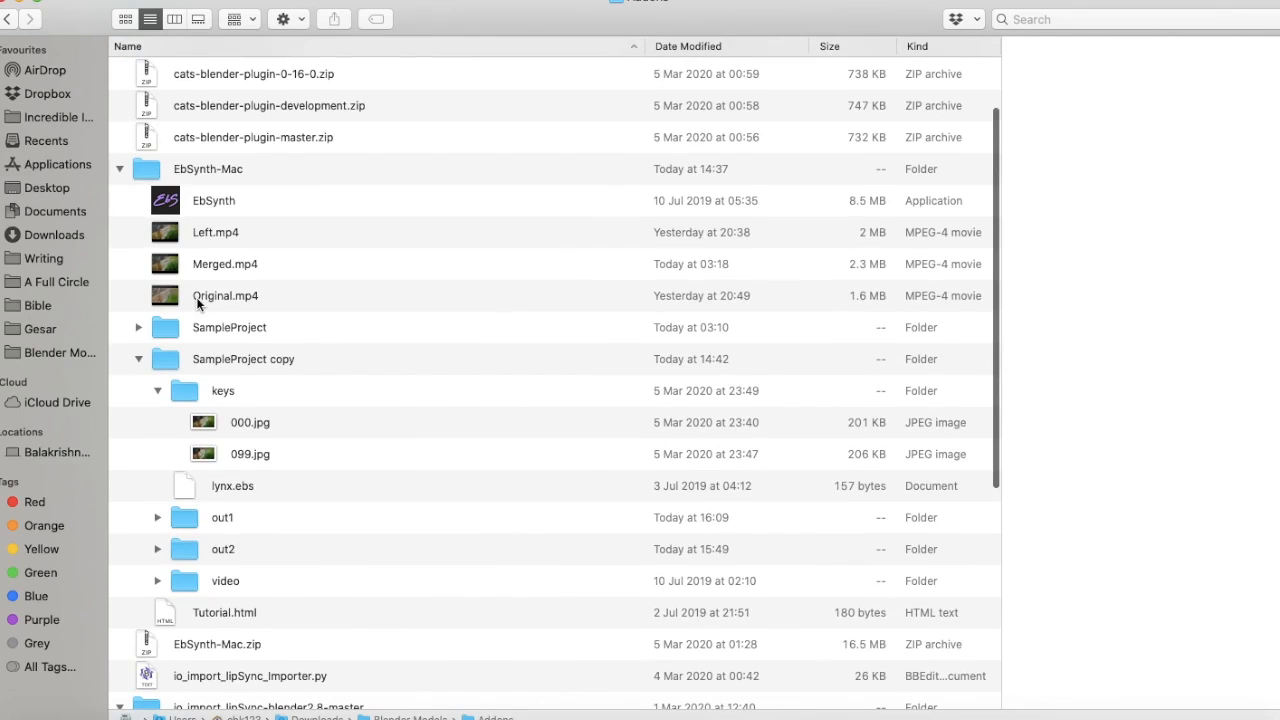
double_click(180, 292)
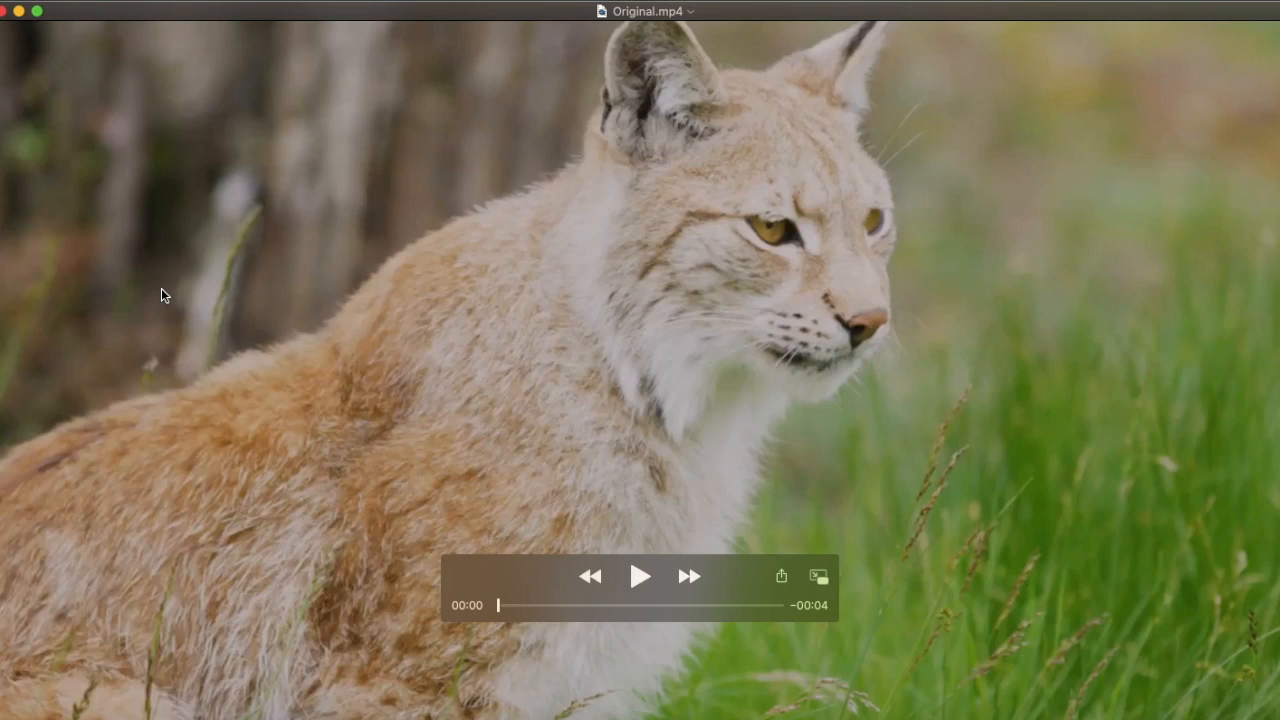
click(637, 579)
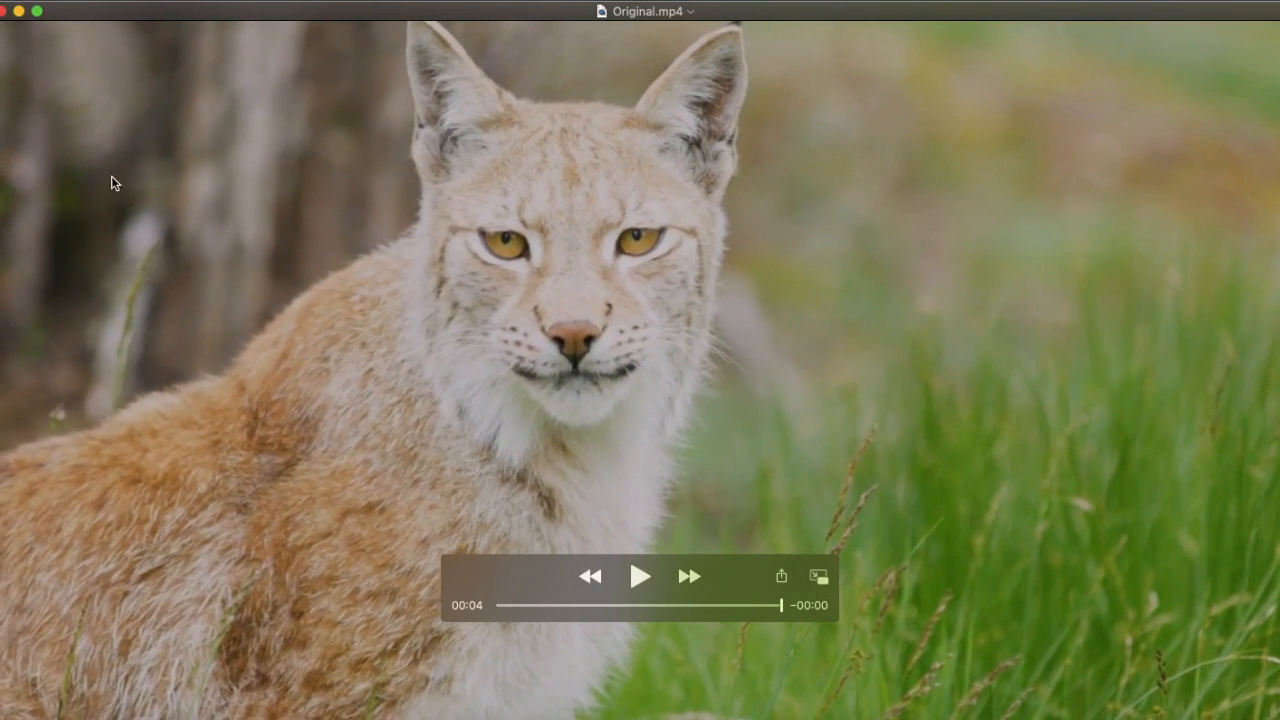
click(5, 17)
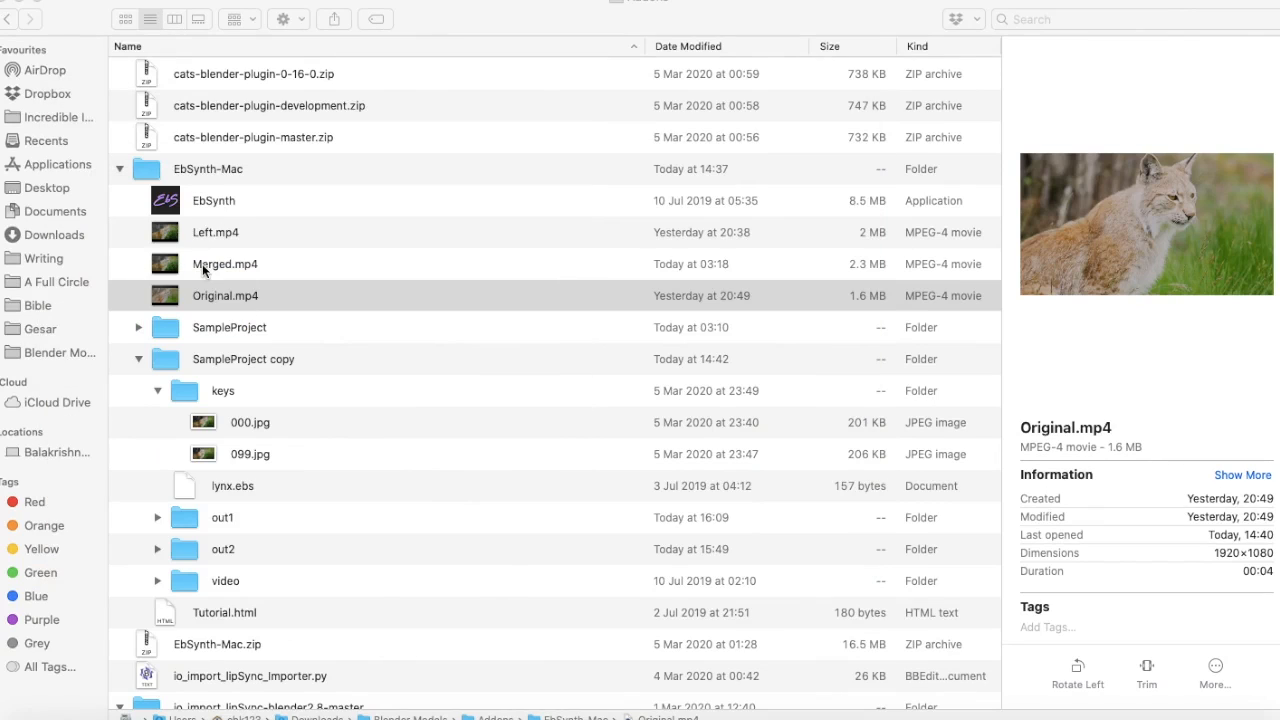
Play Left.mp4 from the EbSynth-Mac folder and close the player
double_click(223, 241)
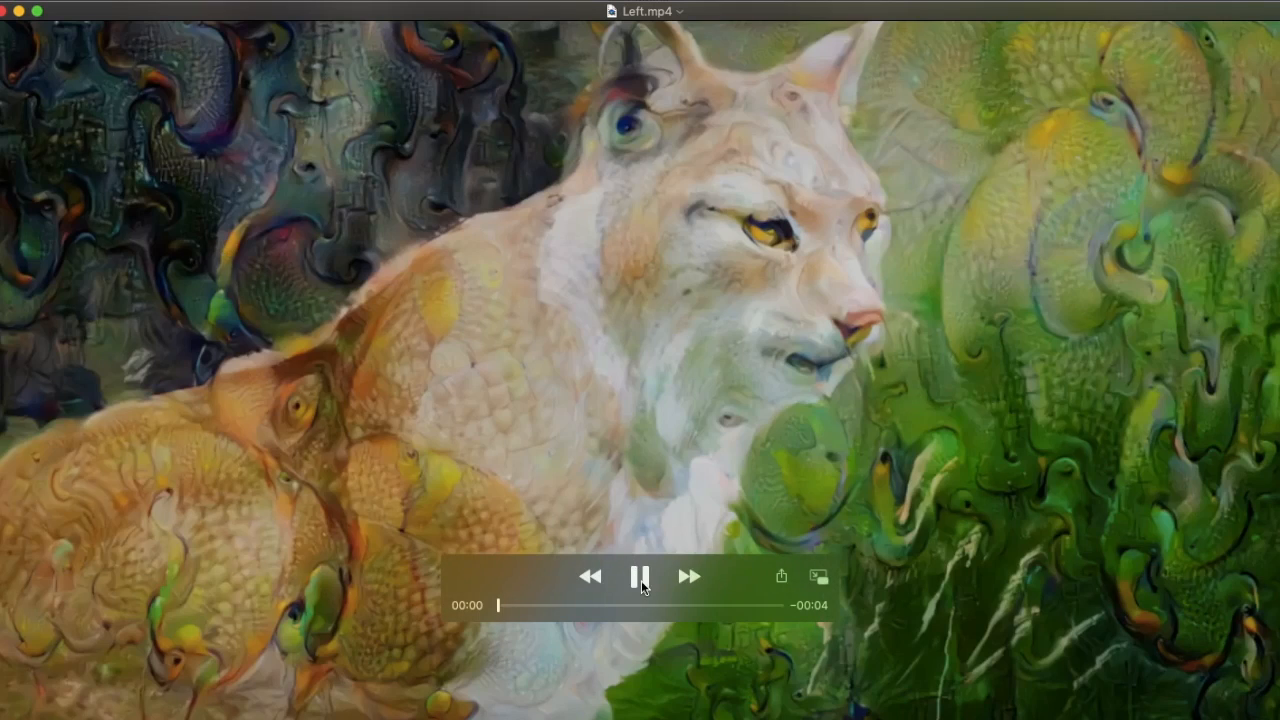
click(641, 577)
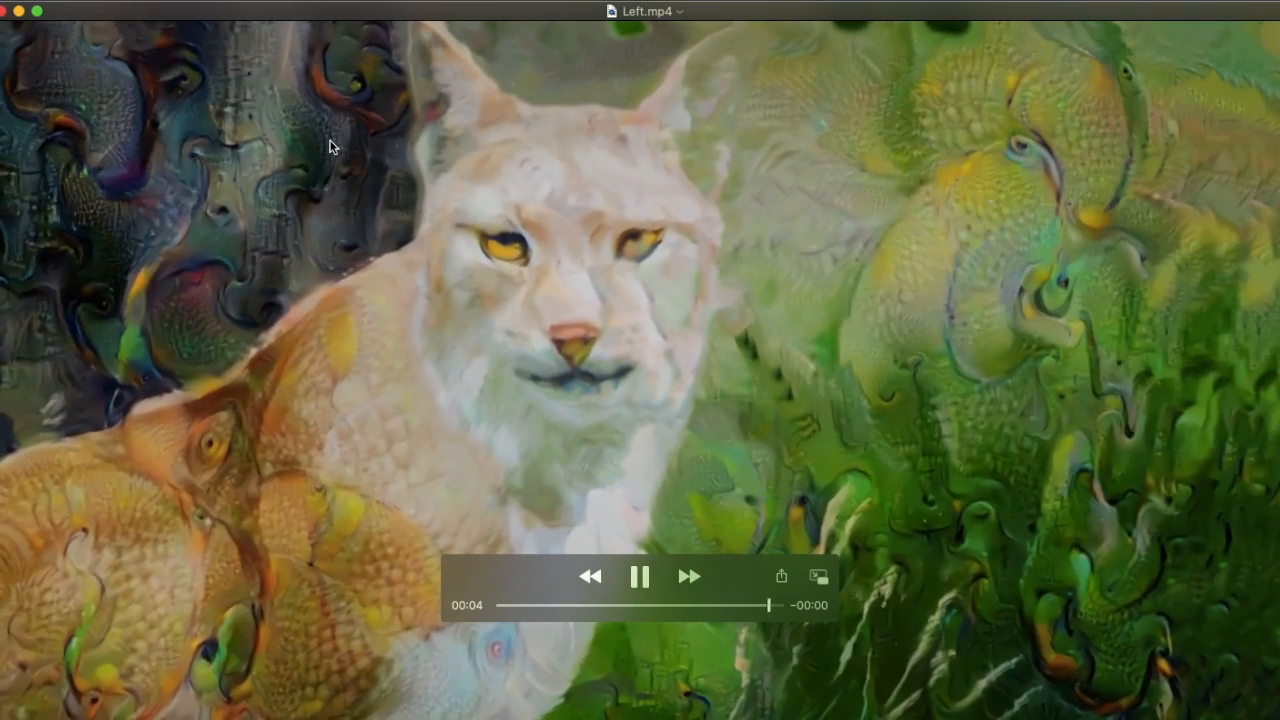
click(5, 12)
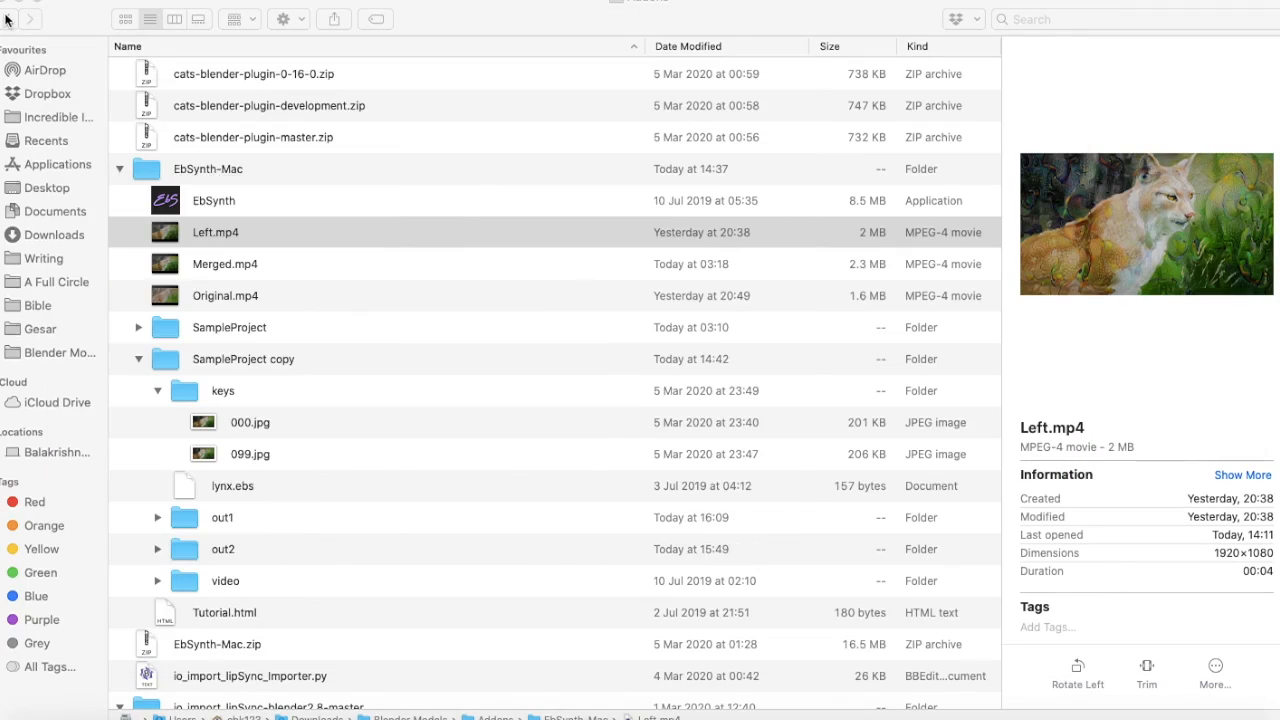
Play Merged.mp4 from the EbSynth-Mac folder and close the player
double_click(229, 264)
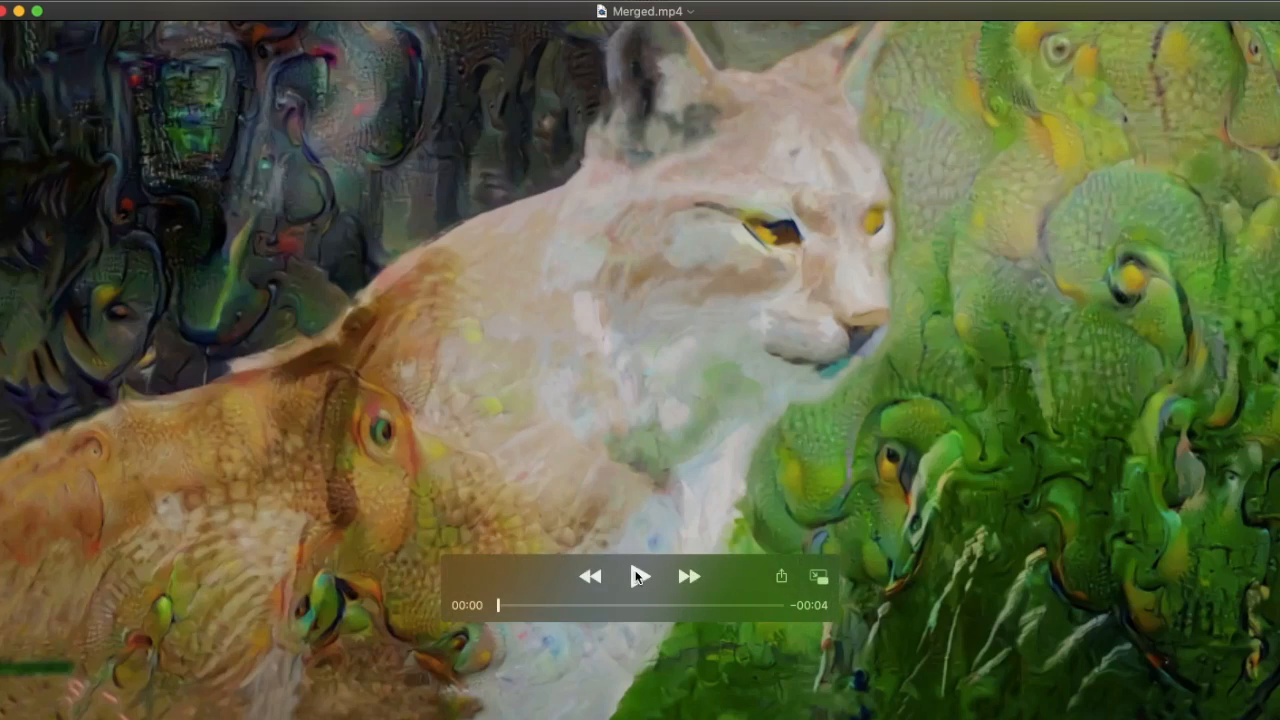
click(639, 577)
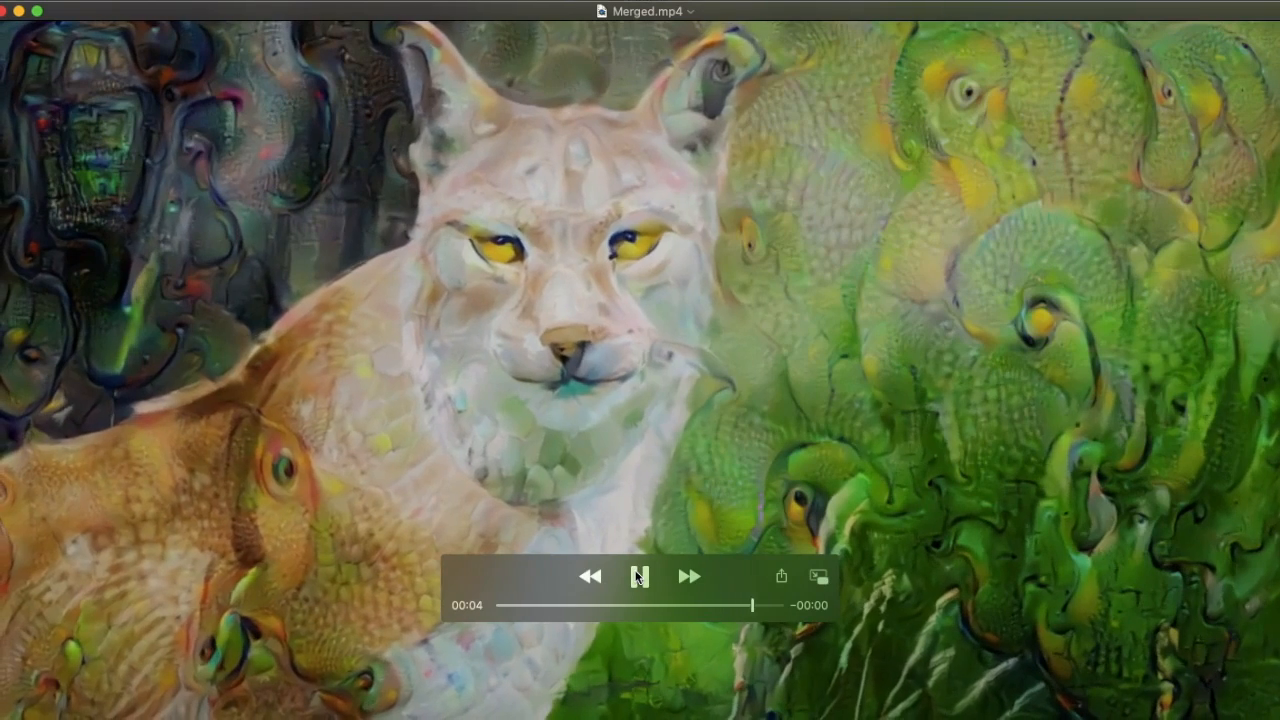
click(16, 12)
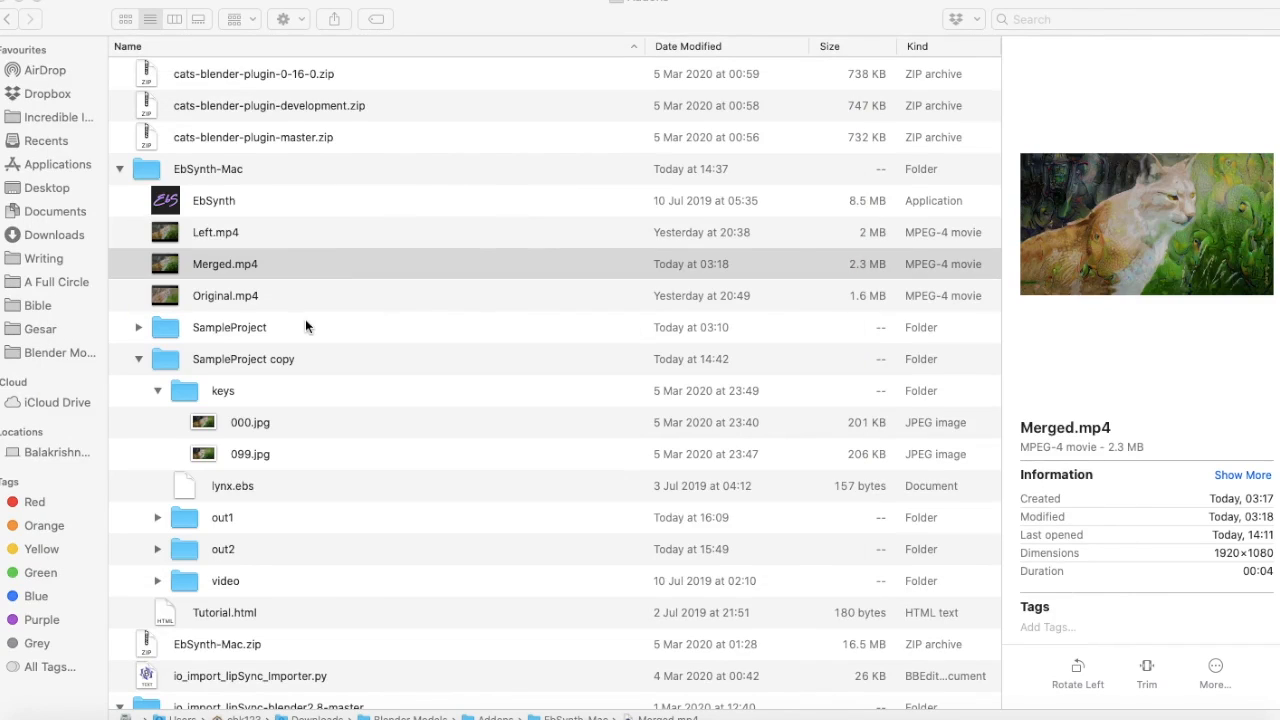